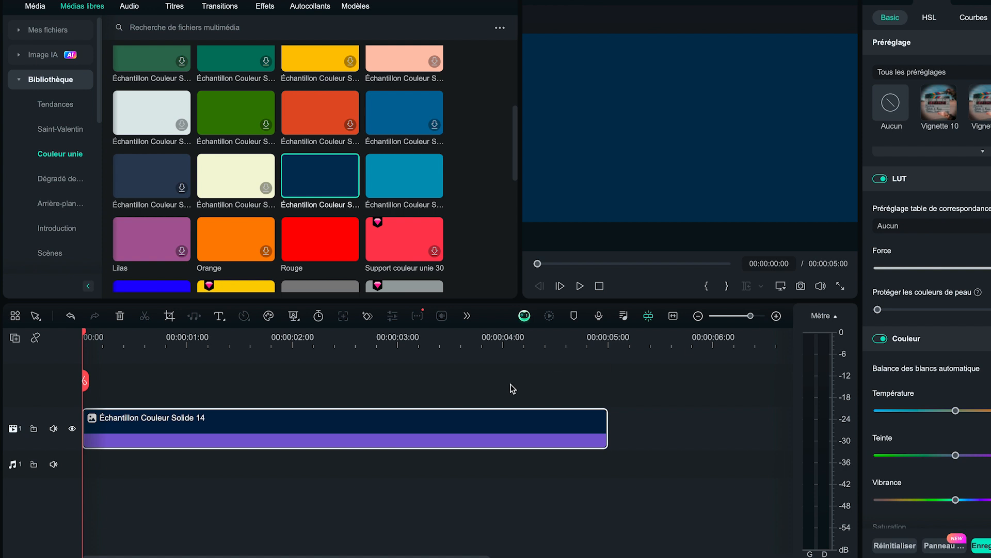
Step: Shorten the dark blue solid colour clip to 00:00:02:03 and open the imported portrait video from the project media for preview
drag(605, 425, 300, 422)
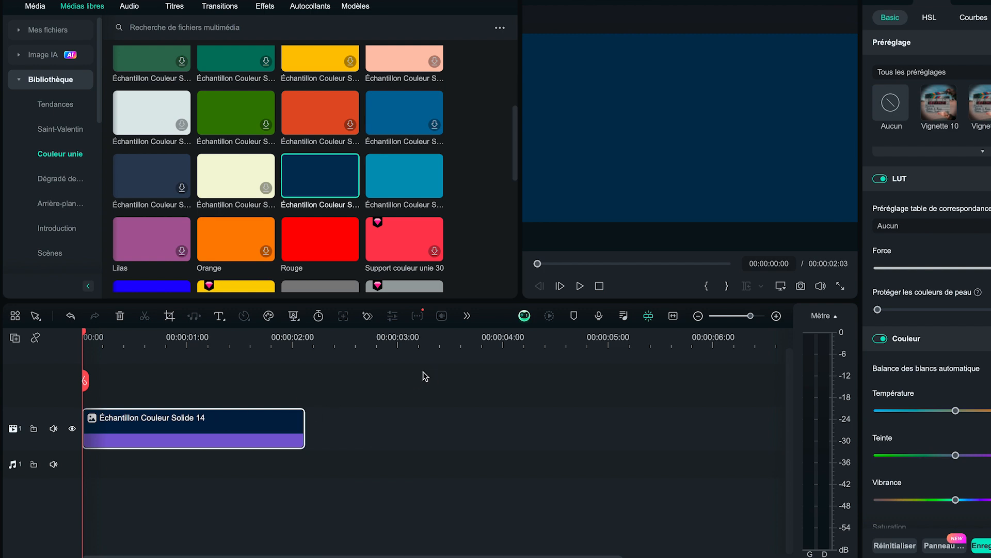
click(39, 6)
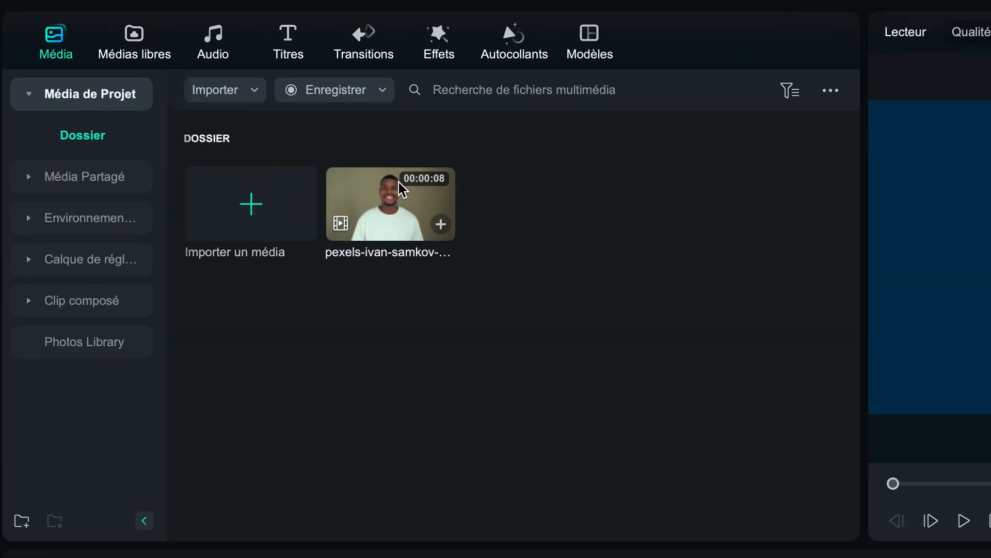
double_click(232, 96)
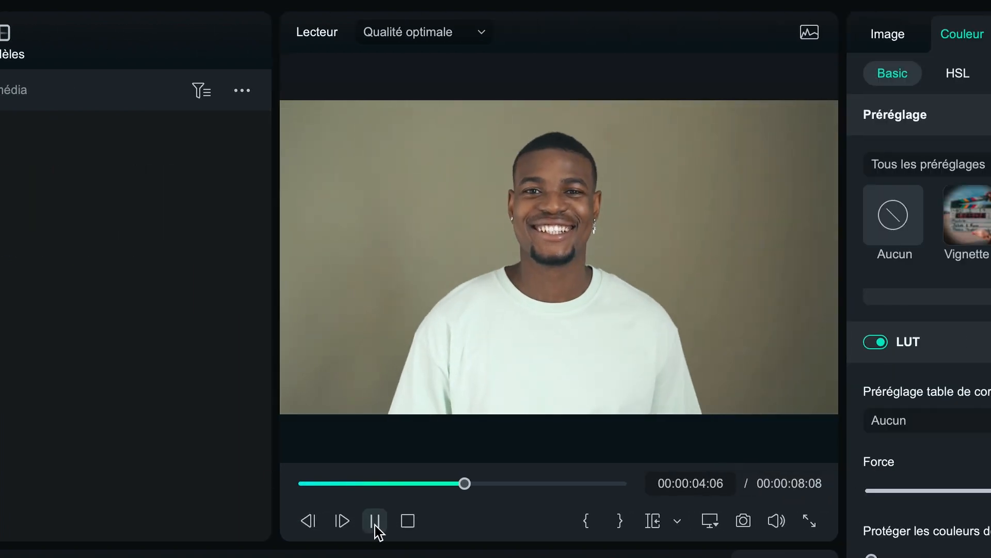
Step: Place a marked excerpt of the portrait video on the track above the colour clip and trim its end to 00:00:02:03
click(874, 522)
click(830, 484)
drag(333, 487, 367, 485)
click(587, 525)
click(375, 522)
click(620, 521)
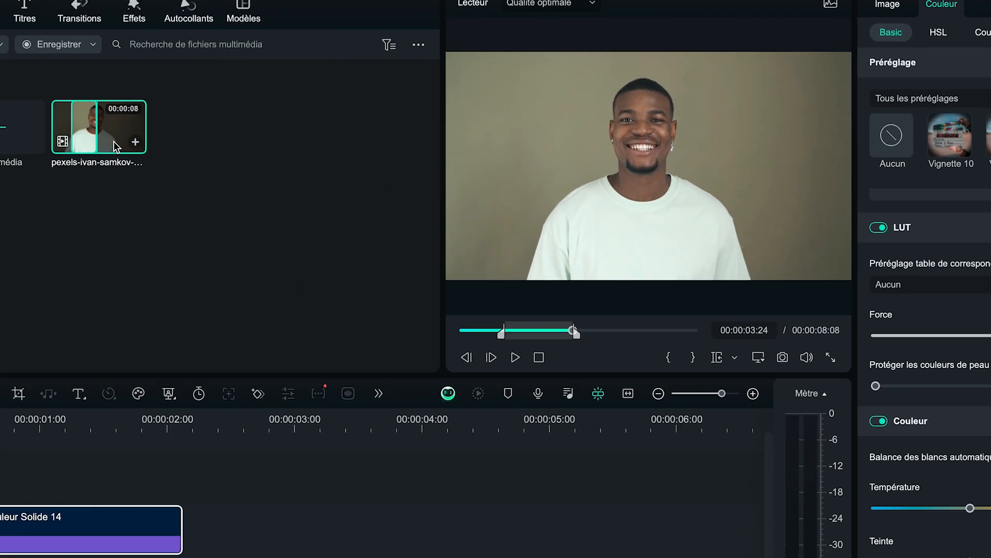
drag(114, 147, 0, 488)
click(754, 394)
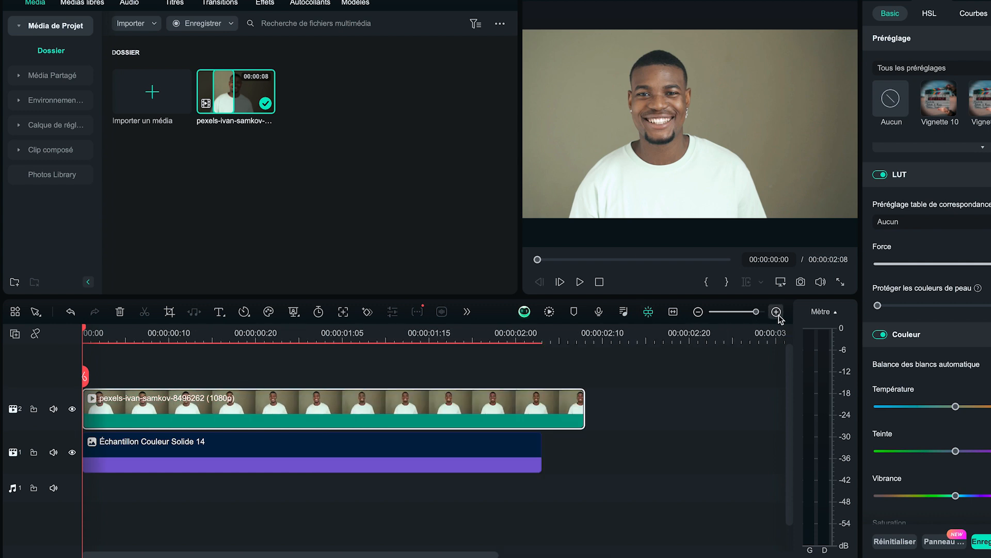
drag(584, 408, 537, 407)
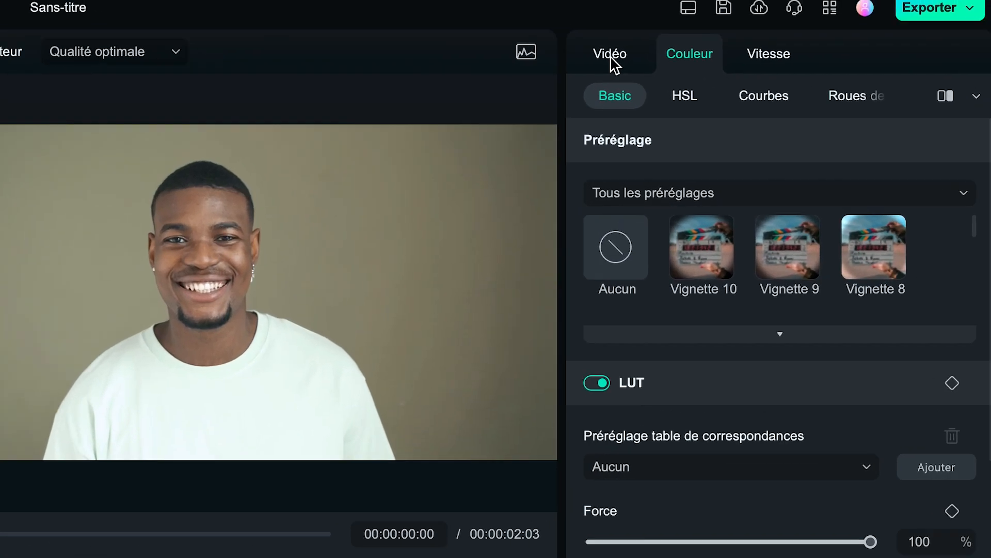
Step: Enable Portrait IA on the portrait video to remove its background and slightly raise the contour smoothing
click(611, 59)
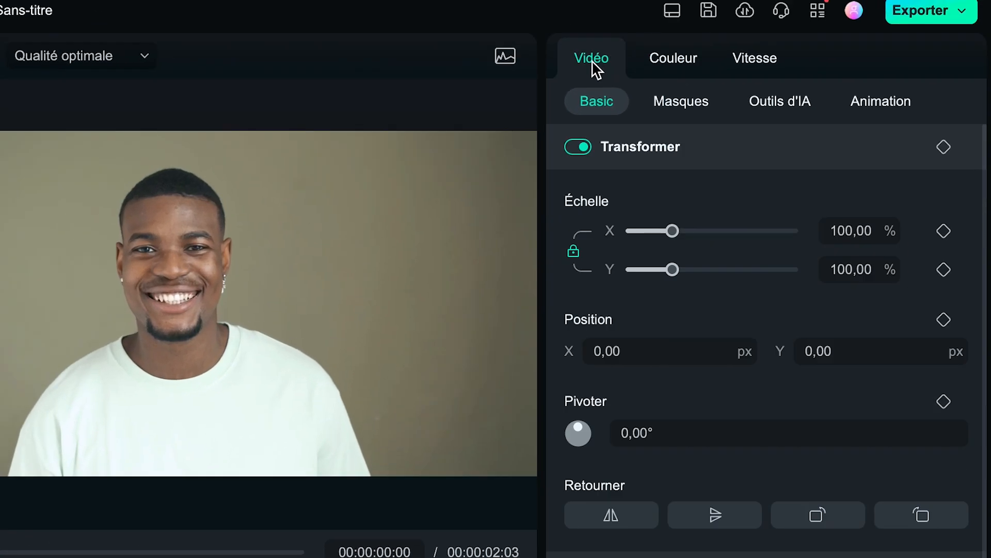
click(775, 103)
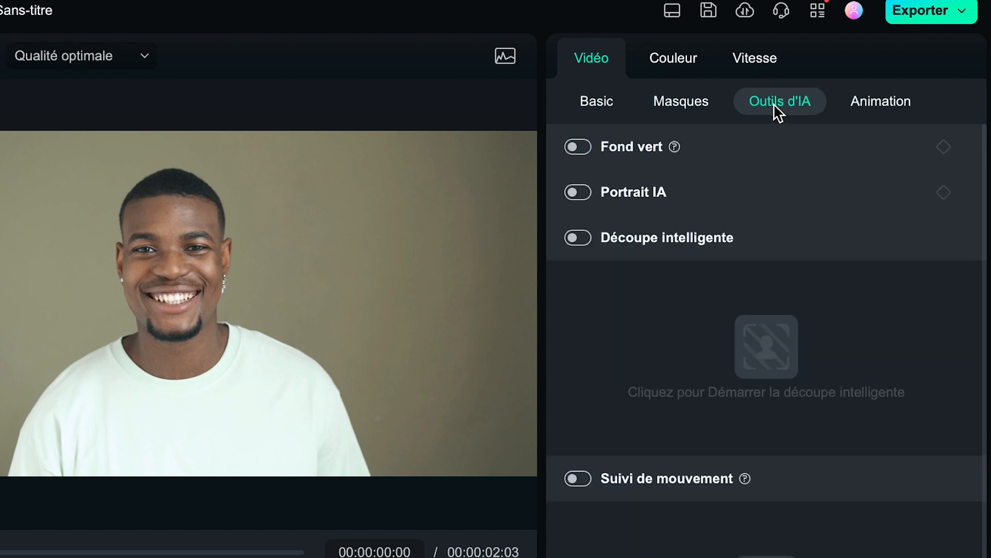
click(580, 192)
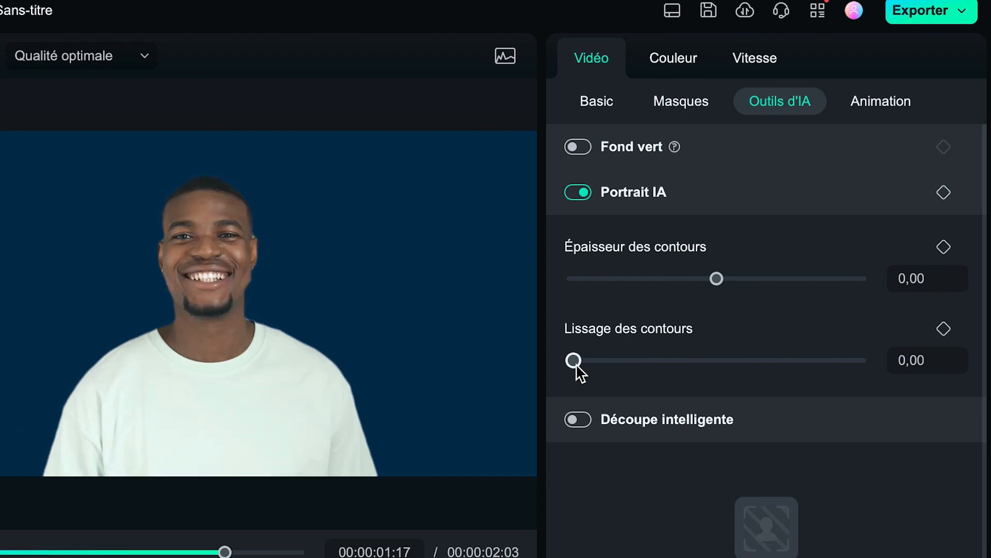
mouse_move(574, 361)
mouse_down()
mouse_move(601, 370)
mouse_move(591, 370)
mouse_up()
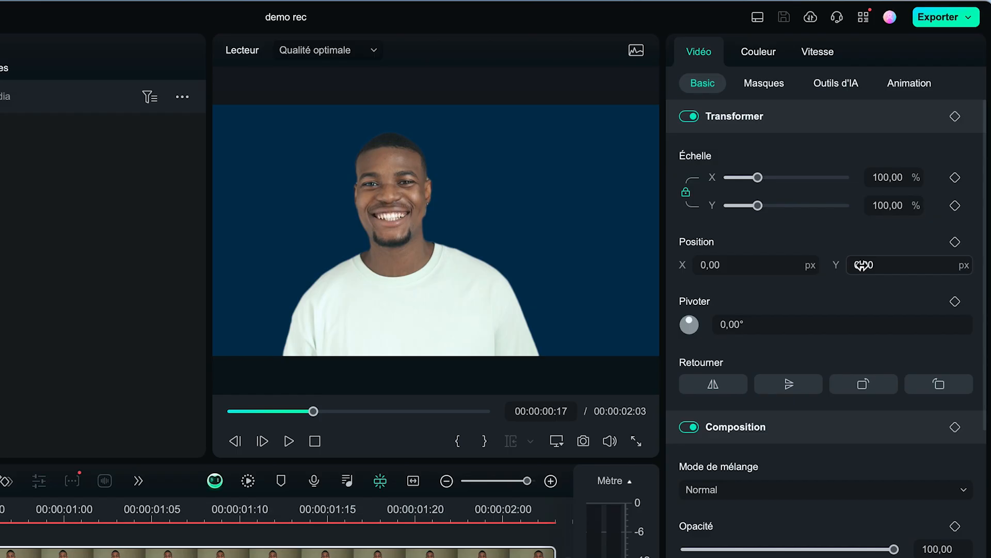
Step: Shift the cut-out man down to Y position -86 px and scale him uniformly to 90%
drag(860, 265, 790, 274)
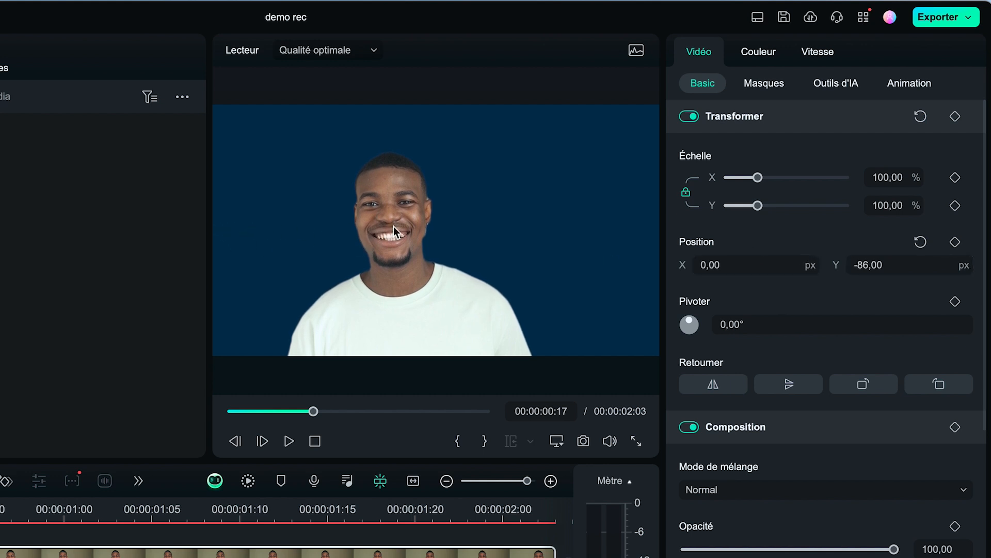
click(881, 178)
text(90)
key(Return)
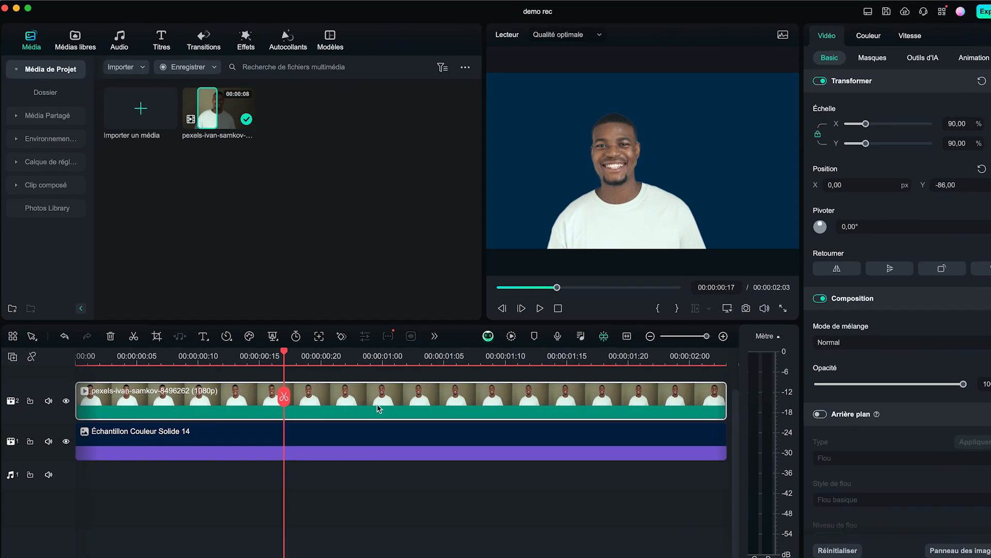
click(377, 404)
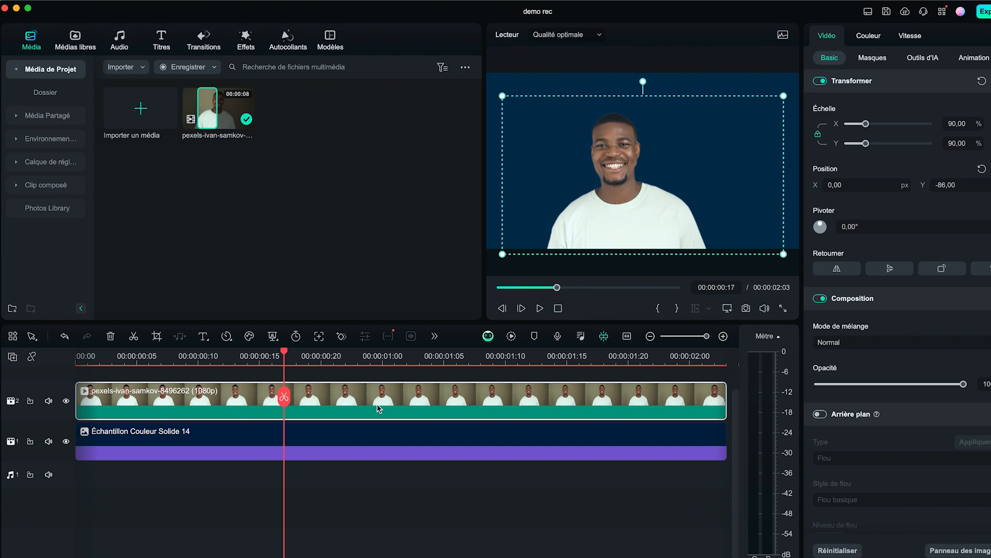
click(389, 378)
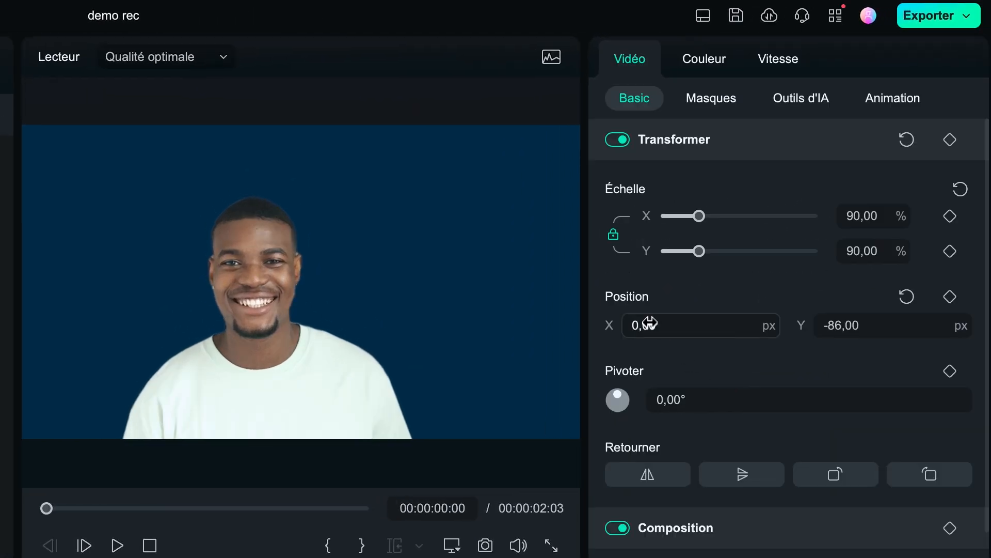
Step: Duplicate the cut-out clip onto track 3 and set the copy's X position to -456 px
drag(650, 323, 1, 420)
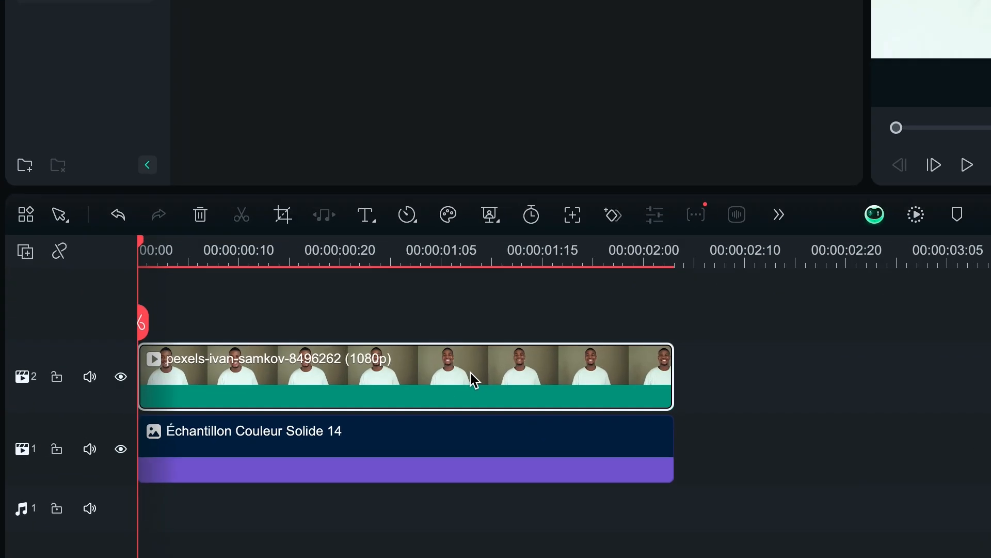
drag(470, 372, 465, 312)
click(441, 259)
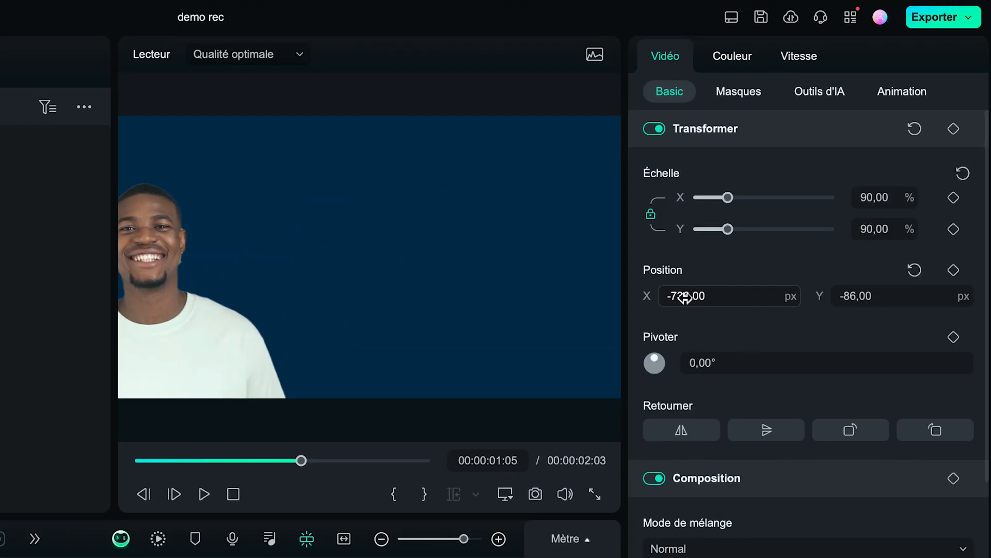
drag(686, 297, 945, 278)
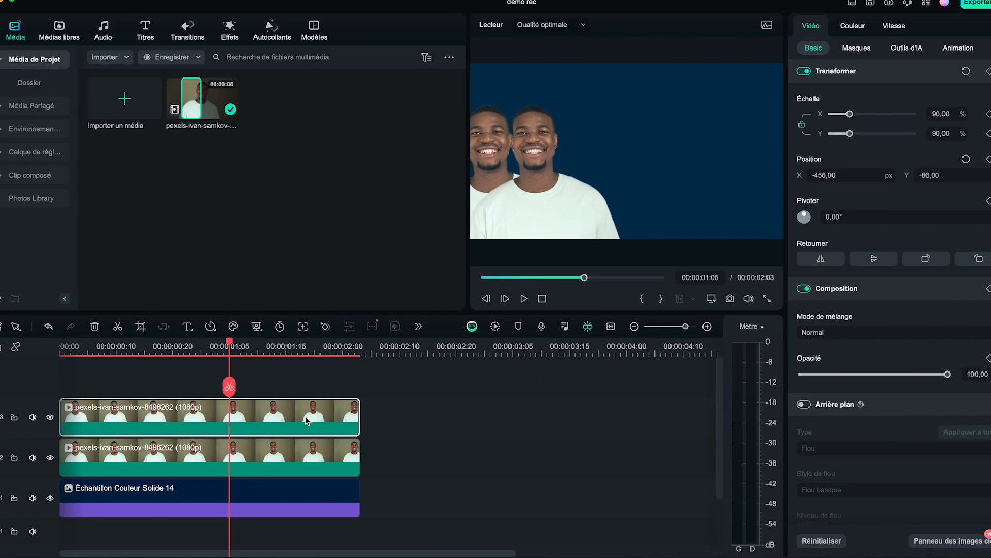
Step: Add five more copies of the cut-out clip on tracks 4 to 8, offsetting each evenly from X -183 px up to 900 px
drag(305, 408, 305, 388)
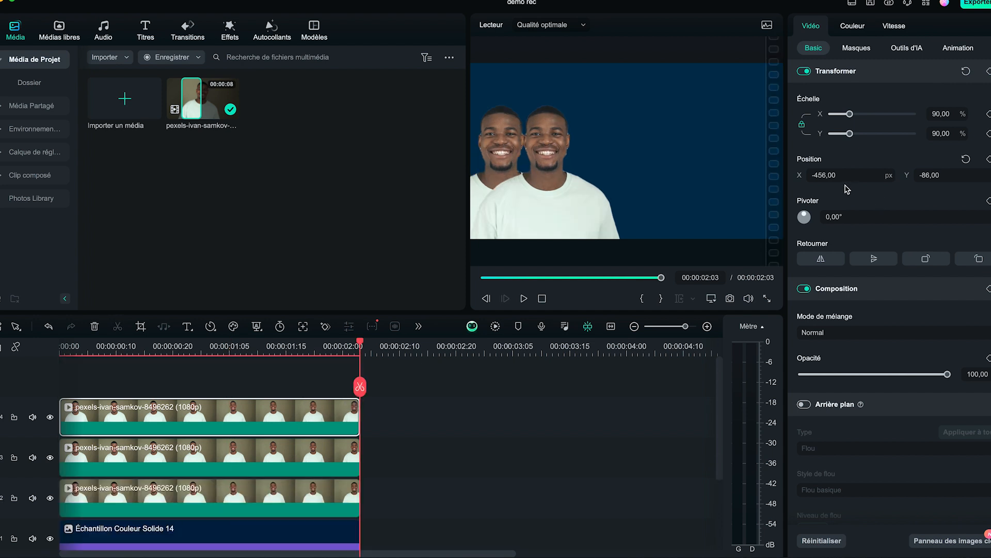
drag(847, 176, 981, 168)
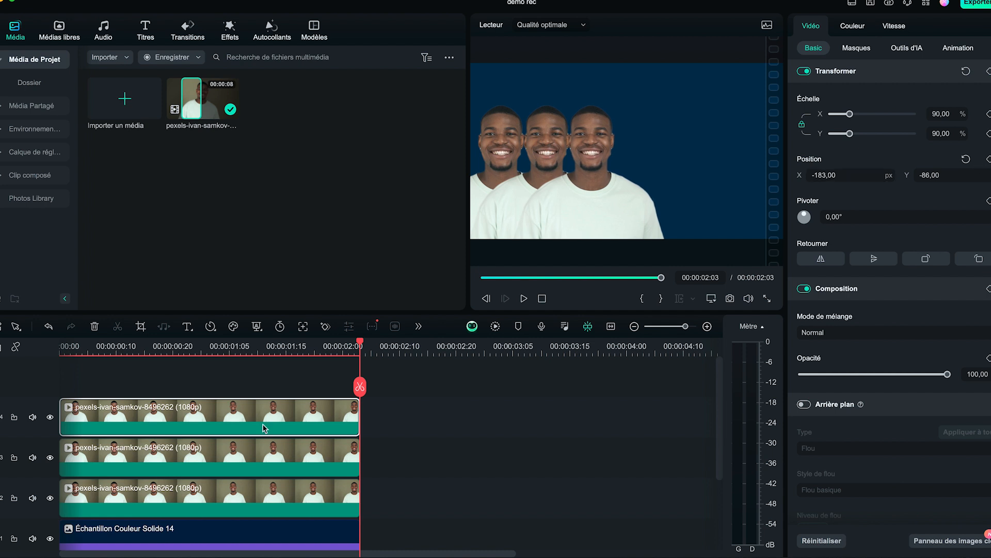
drag(309, 416, 306, 390)
click(591, 277)
drag(841, 176, 977, 168)
drag(304, 412, 275, 390)
drag(840, 177, 979, 172)
drag(326, 412, 327, 384)
drag(839, 175, 981, 174)
drag(249, 413, 247, 386)
drag(839, 176, 984, 161)
Step: Play the row of duplicated portraits from the start of the timeline
click(196, 342)
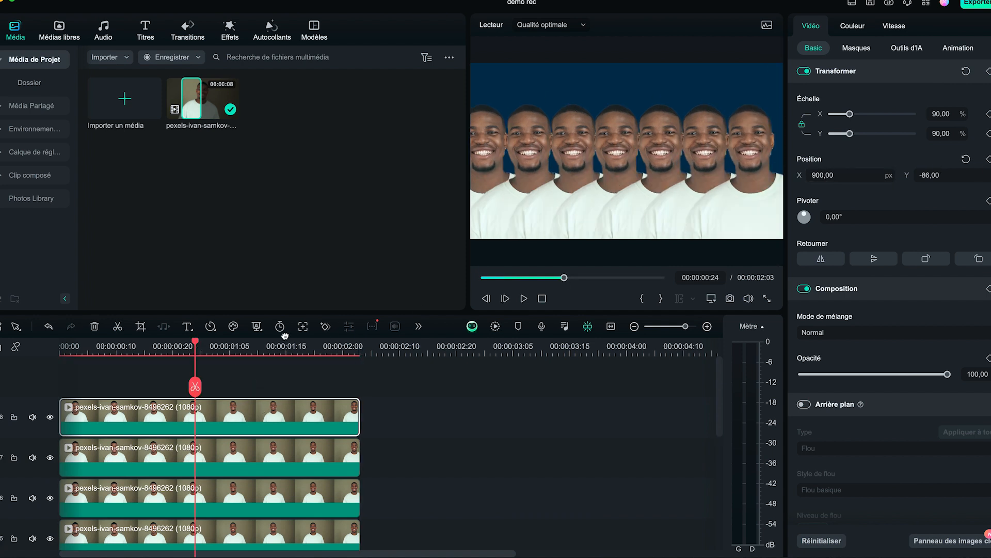
drag(196, 342, 60, 345)
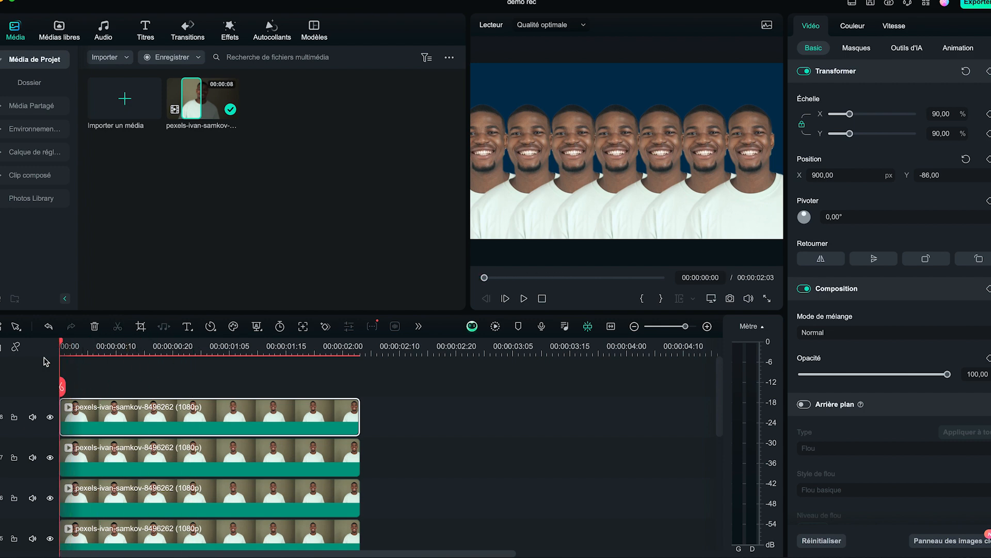
key(space)
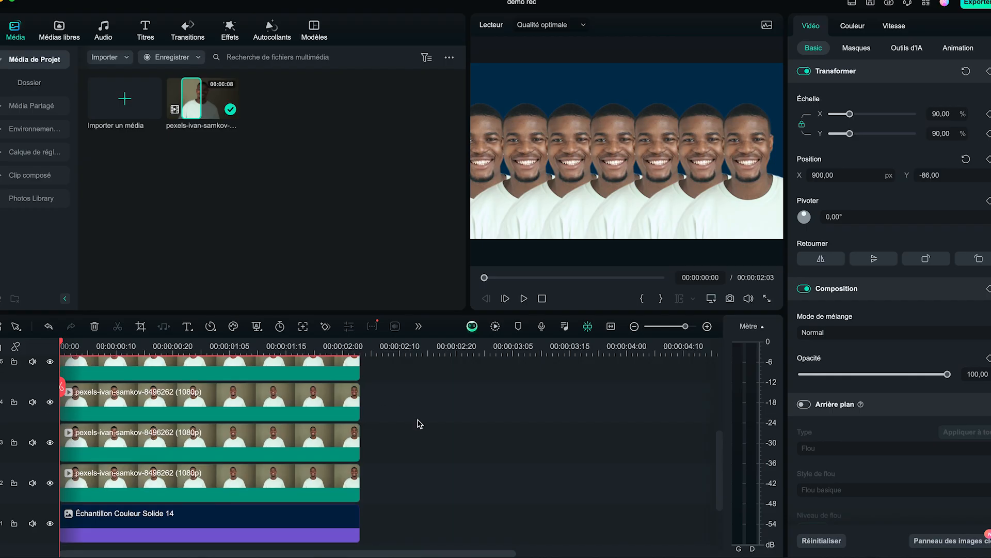
Step: Trim the start of the portrait clip on track 2 to 00:00:00:04
click(708, 327)
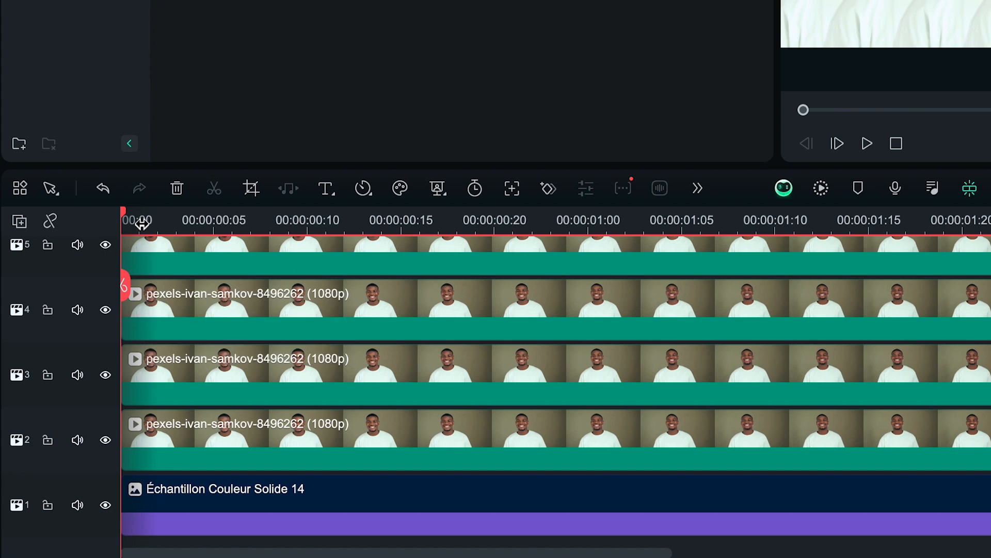
key(Right)
key(Right)
key(Right)
key(Right)
drag(126, 448, 201, 447)
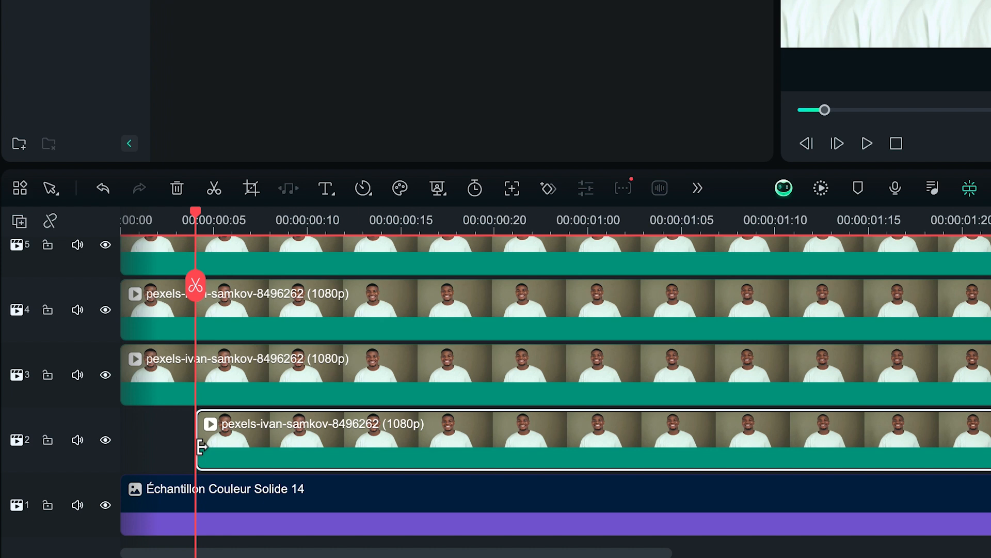
Step: Trim the start of the portrait clip on track 3 to 00:00:00:06
key(Right)
key(Right)
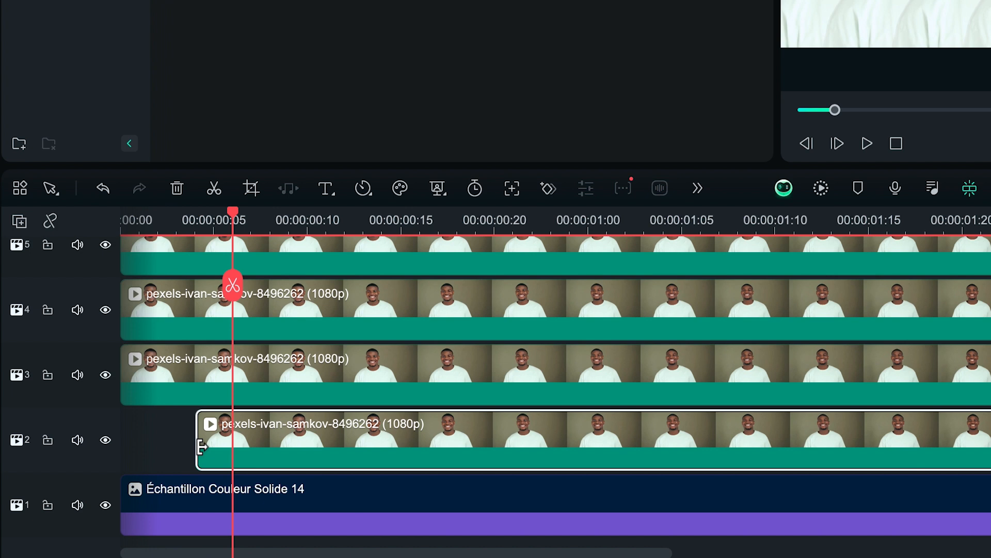
click(126, 388)
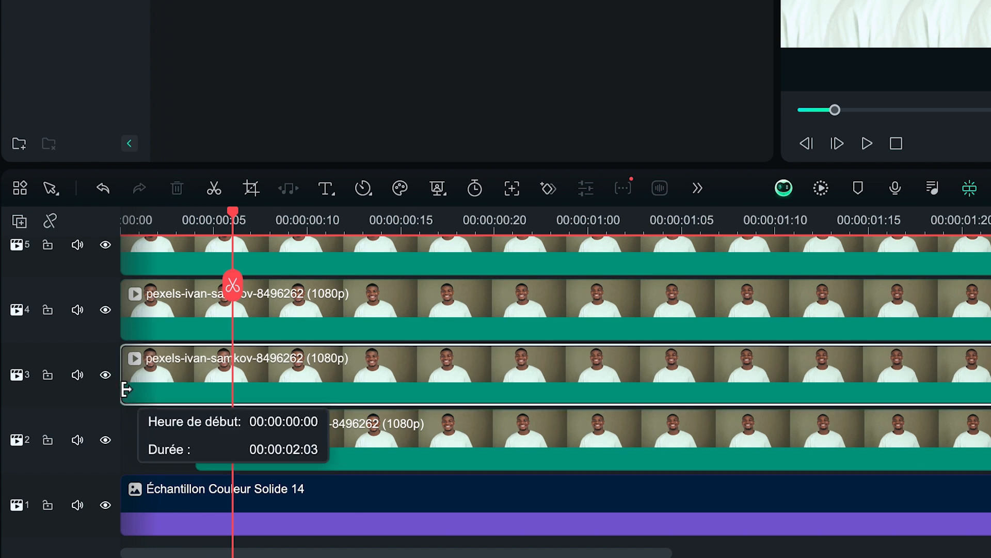
drag(126, 389, 239, 389)
Step: Stagger the starts of the portrait clips on tracks 4, 5 and 6 by trimming them to frames 8, 10 and 12
key(Right)
key(Right)
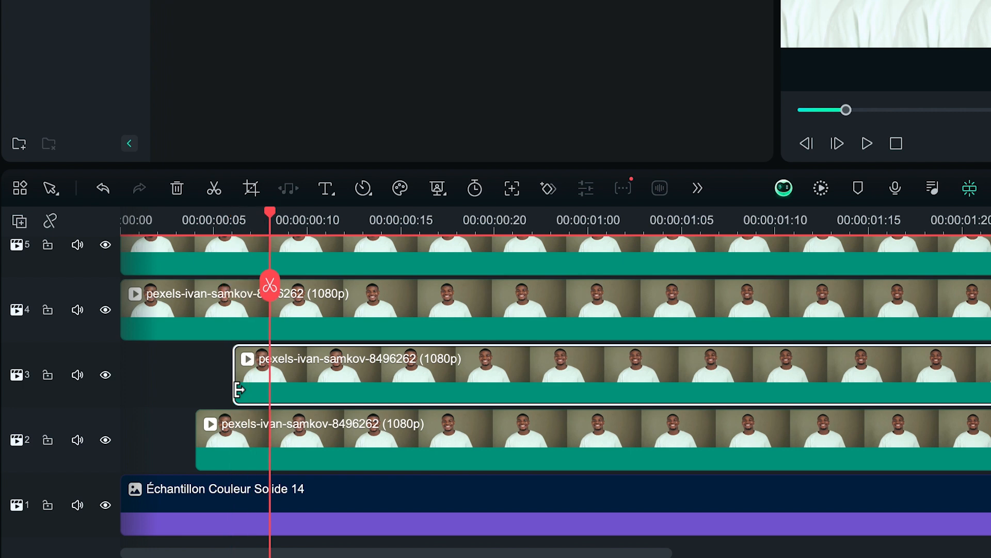
drag(133, 334, 281, 333)
key(Right)
scroll(279, 330, up, 2)
drag(125, 317, 349, 302)
Step: Trim the starts of the portrait clips on tracks 7 and 8 to frames 14 and 16
key(Right)
key(Right)
scroll(312, 316, up, 2)
key(Right)
key(Right)
scroll(350, 300, up, 2)
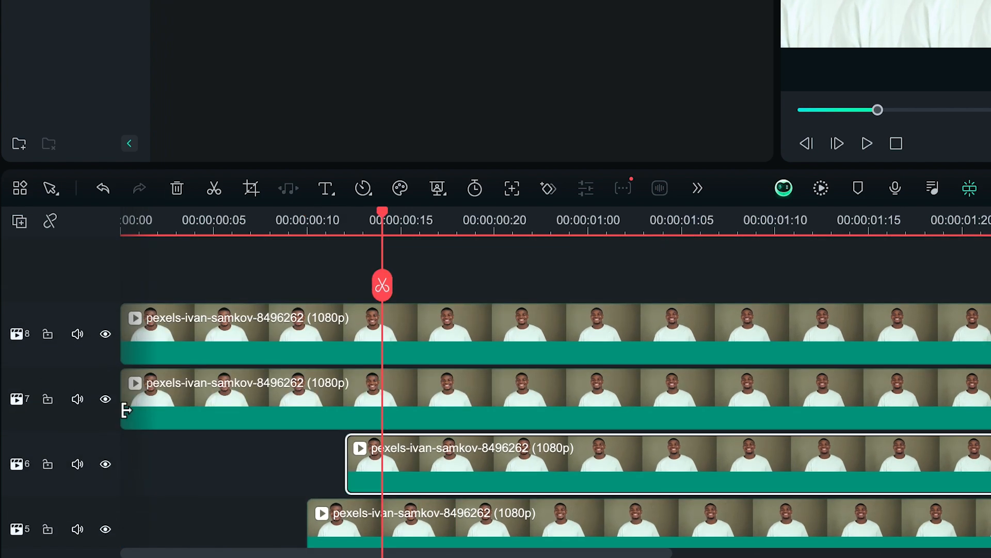
drag(124, 408, 388, 409)
key(Right)
key(Right)
drag(137, 351, 419, 351)
Step: Play back the staggered appearance of the portraits from the start of the timeline
key(Home)
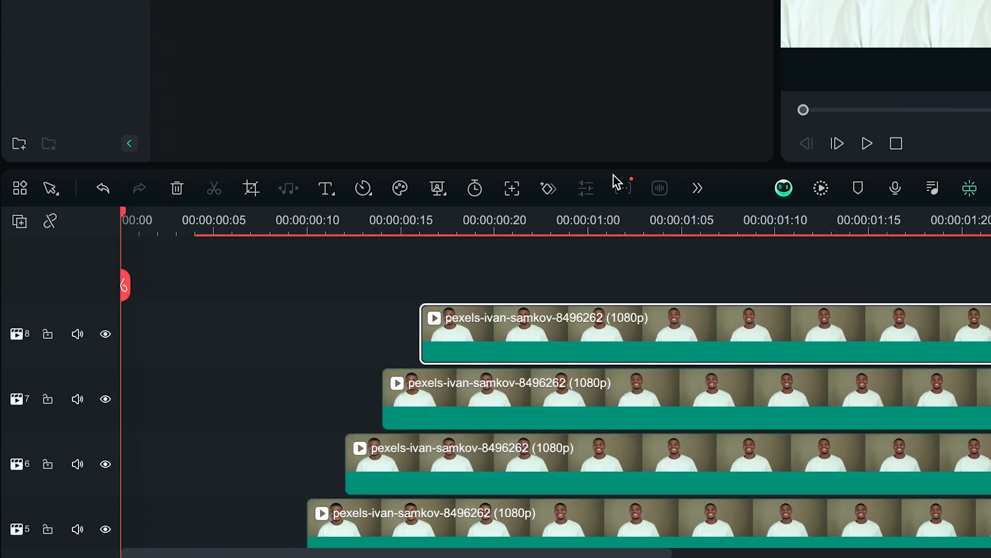
key(space)
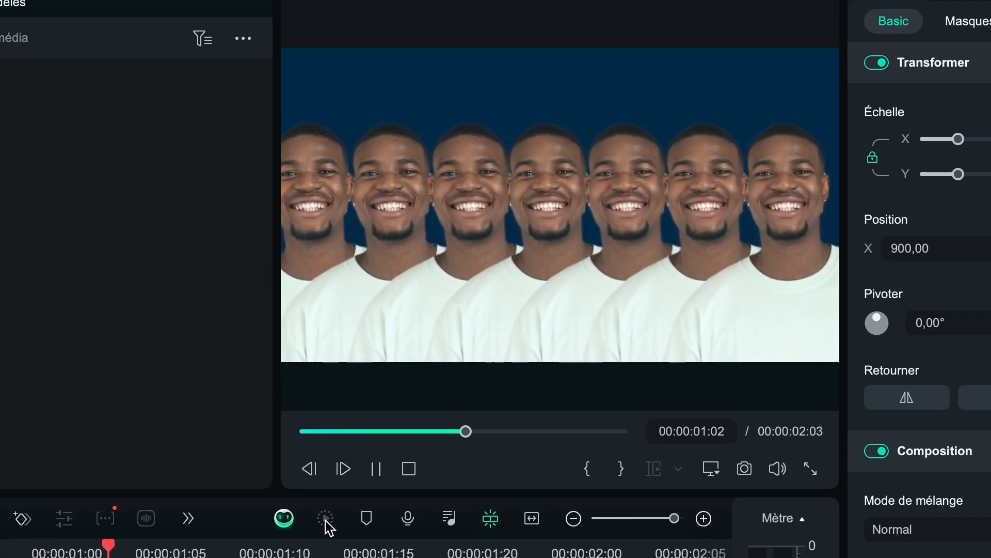
click(442, 542)
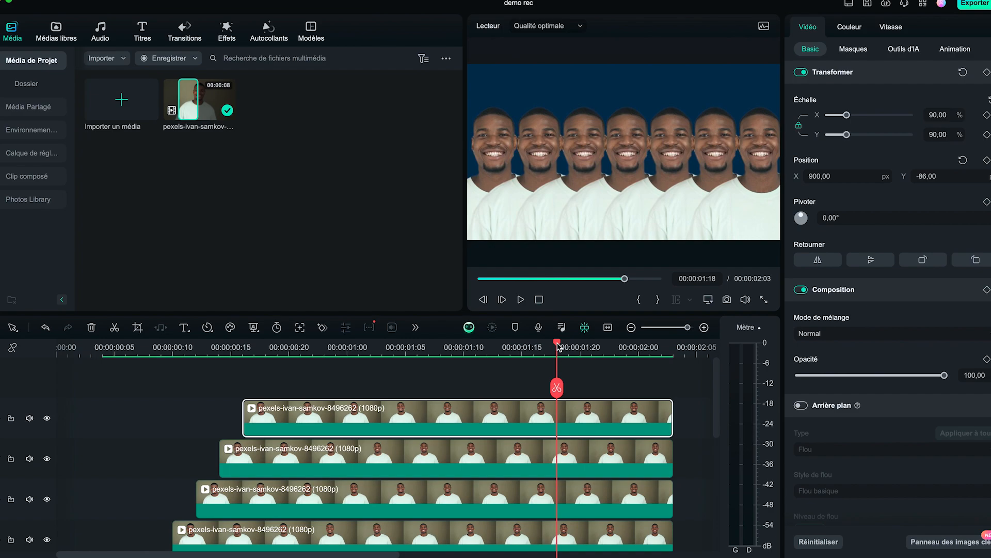
drag(558, 346, 58, 346)
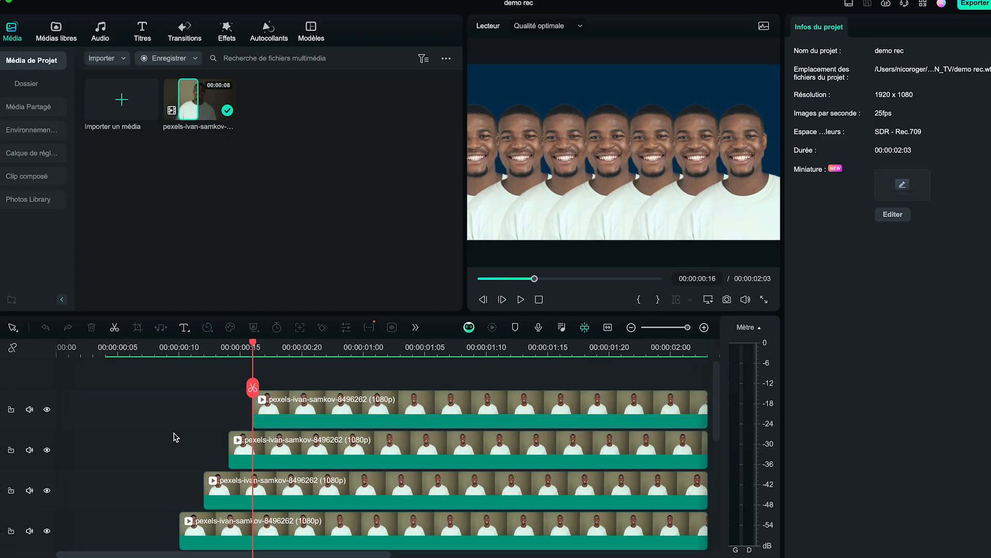
Step: Split the portrait clip on track 2 at 00:00:01:03
key(Right)
key(Right)
key(Right)
key(Right)
key(Right)
key(Right)
key(Right)
key(Right)
key(Right)
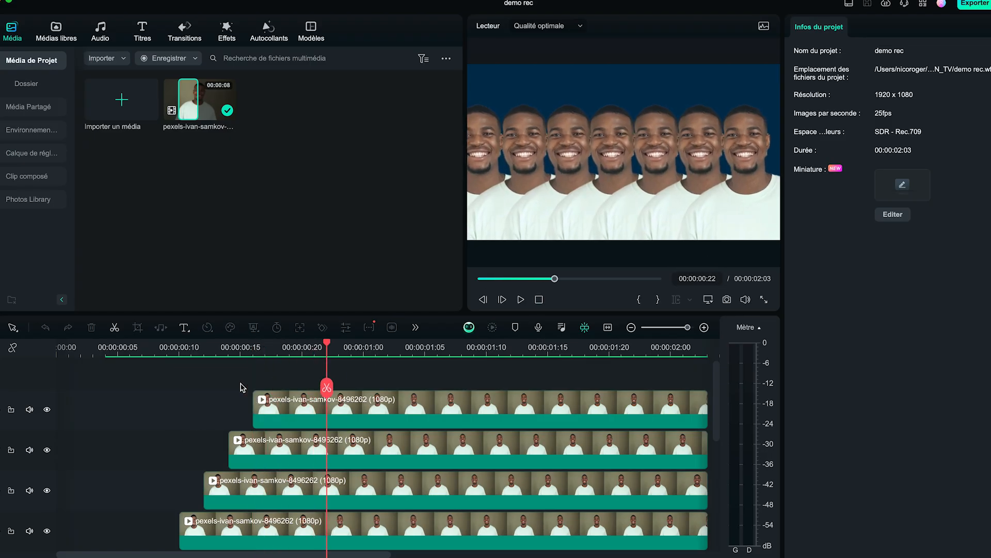
key(Right)
key(Right)
key(Right)
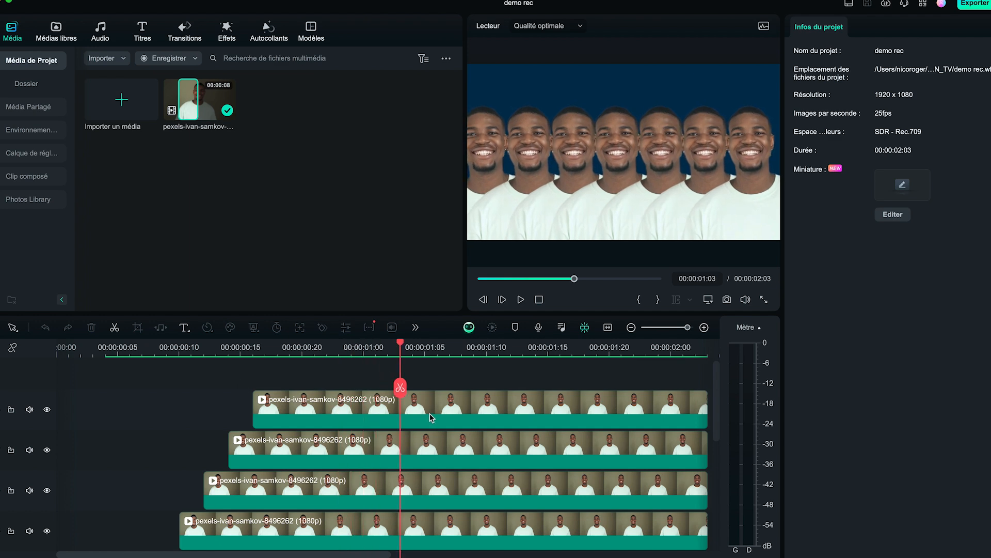
scroll(429, 413, down, 5)
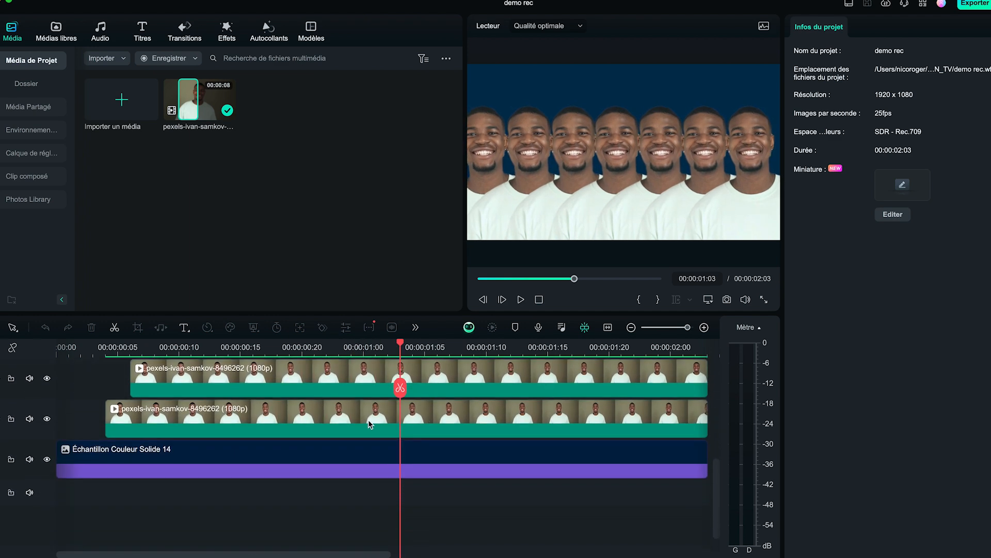
click(368, 420)
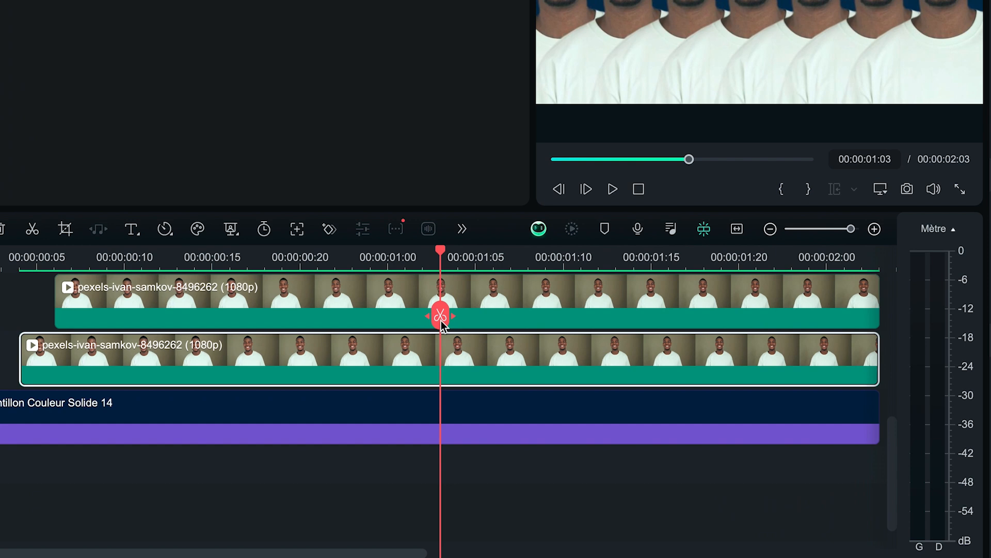
click(441, 320)
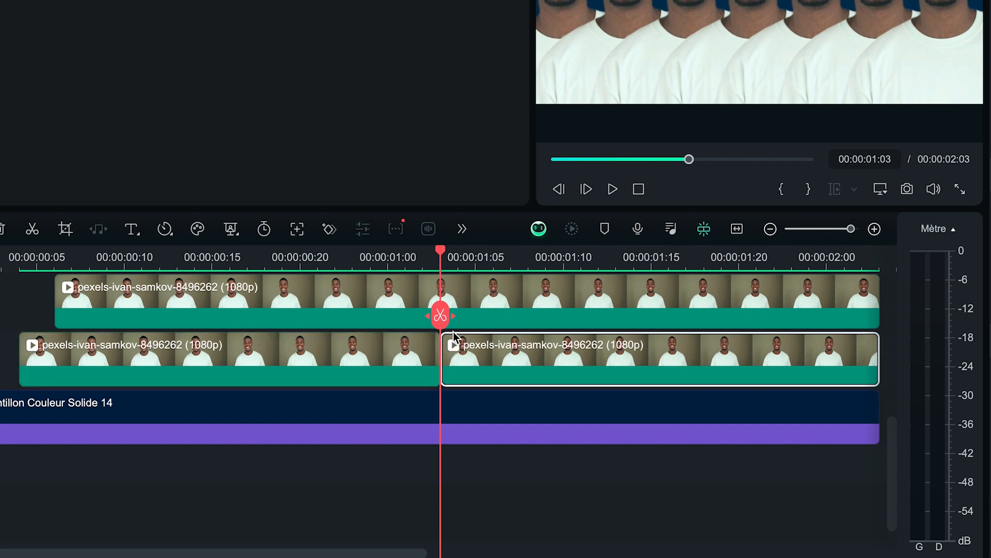
Step: Delete the track 2 portrait's remainder after 00:00:01:03 and cut off the track 8 portrait at 00:00:01:04
key(Delete)
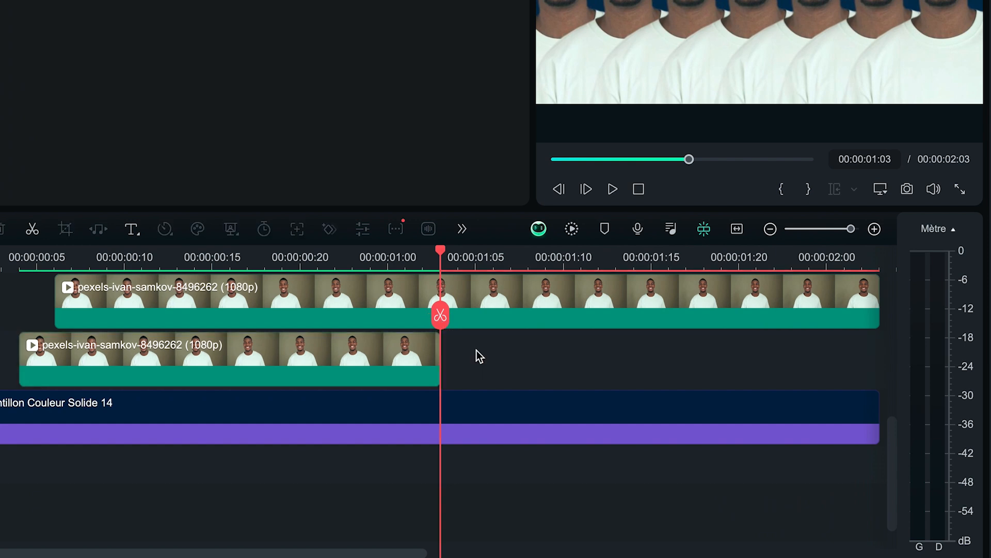
key(Right)
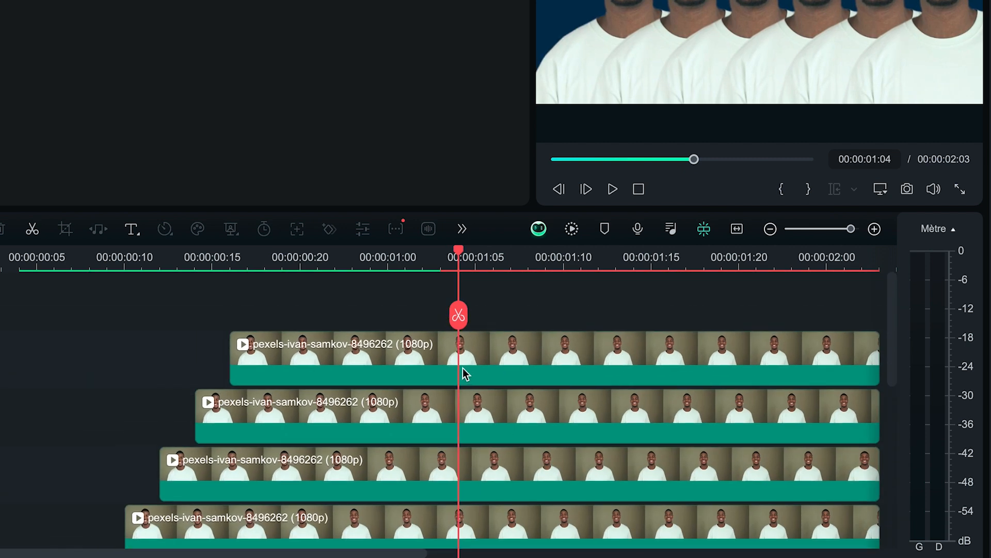
click(441, 356)
click(459, 316)
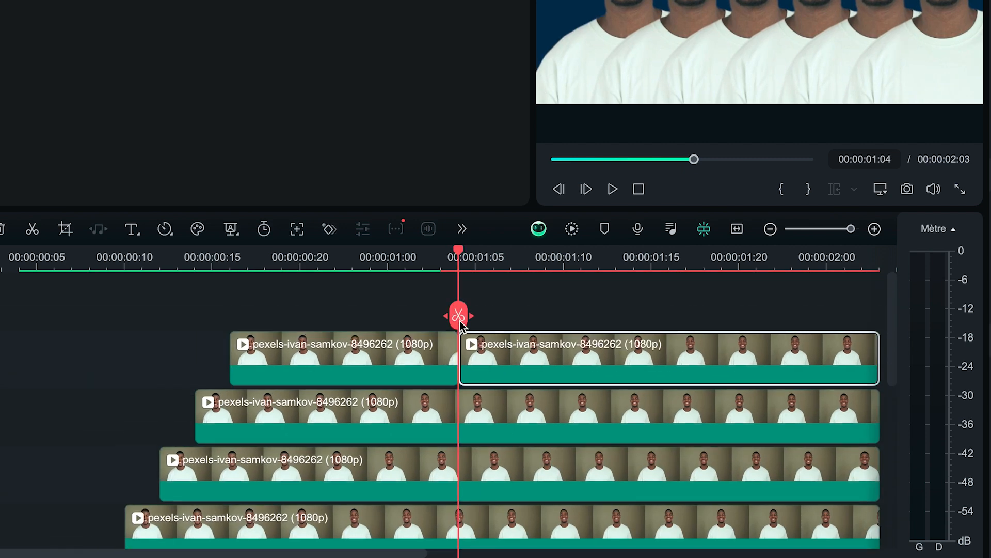
key(Delete)
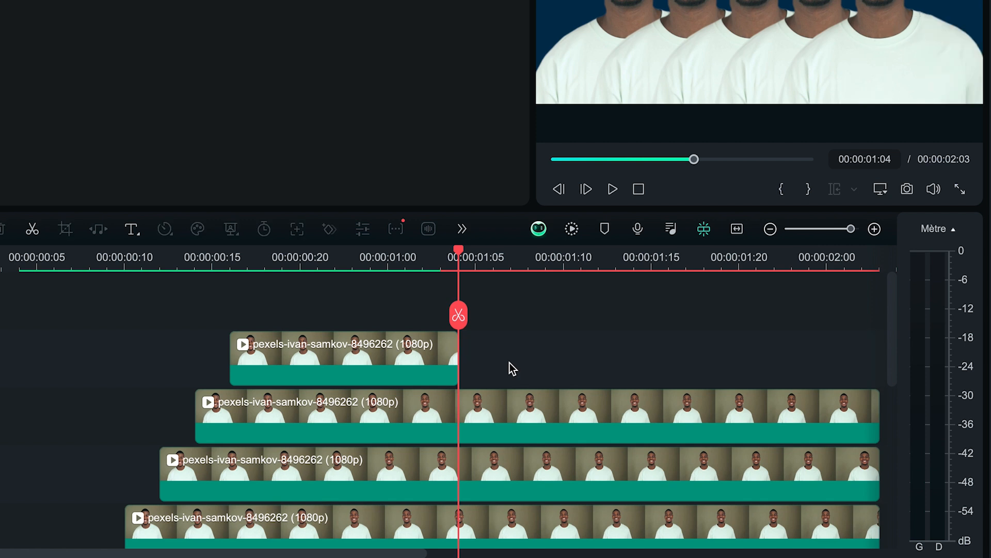
Step: Cut the track 3 portrait clip at 00:00:01:05 and delete its remainder
key(Right)
scroll(510, 363, down, 5)
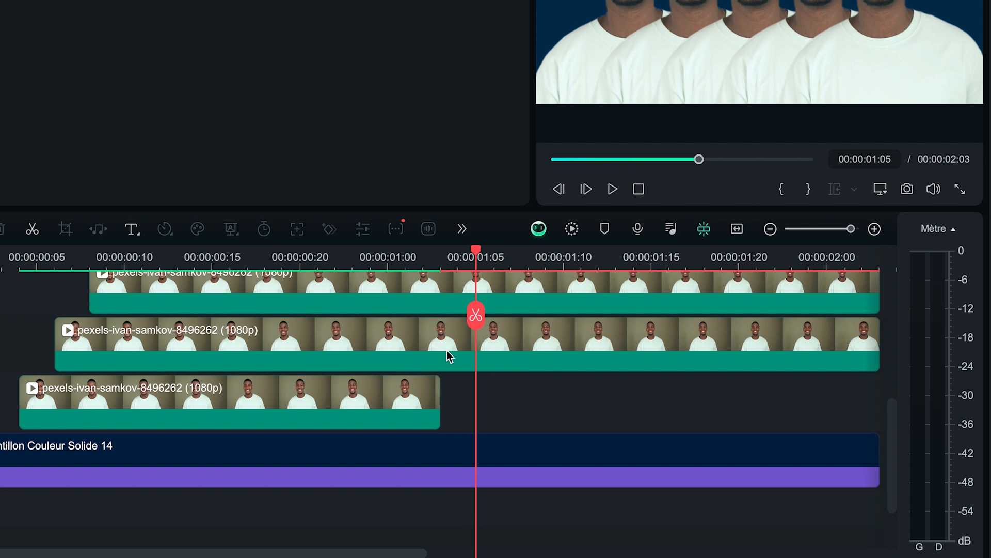
click(452, 355)
click(474, 324)
key(Delete)
Step: Cut the track 7 portrait clip at 00:00:01:06 and delete its remainder
scroll(535, 347, up, 5)
key(Right)
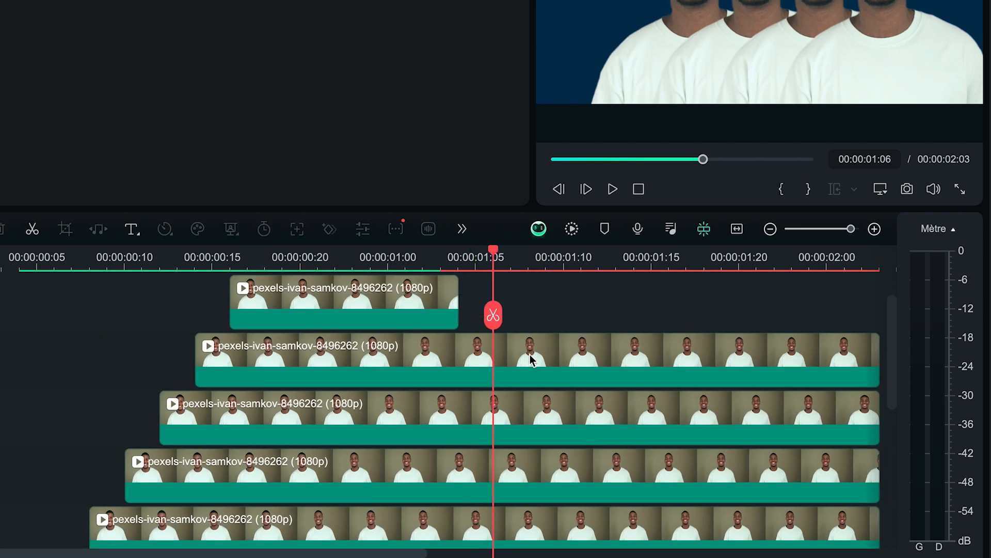
click(532, 344)
click(492, 315)
key(Delete)
Step: Cut the track 4 portrait clip at 00:00:01:07 and delete its remainder
scroll(537, 392, down, 2)
click(516, 454)
key(Right)
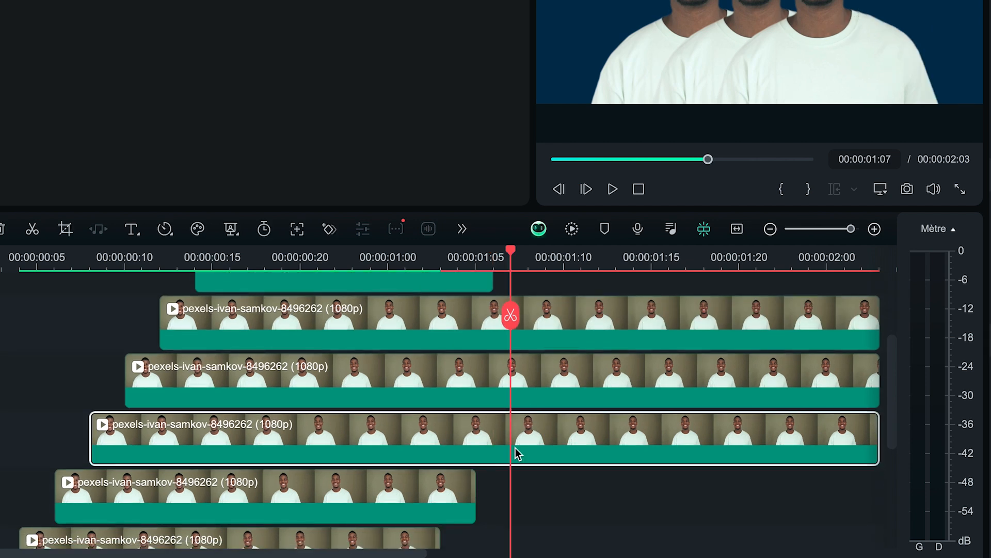
click(511, 315)
key(Delete)
Step: Cut off the track 6 portrait clip at 00:00:01:08 and play the sequence from the start
key(Right)
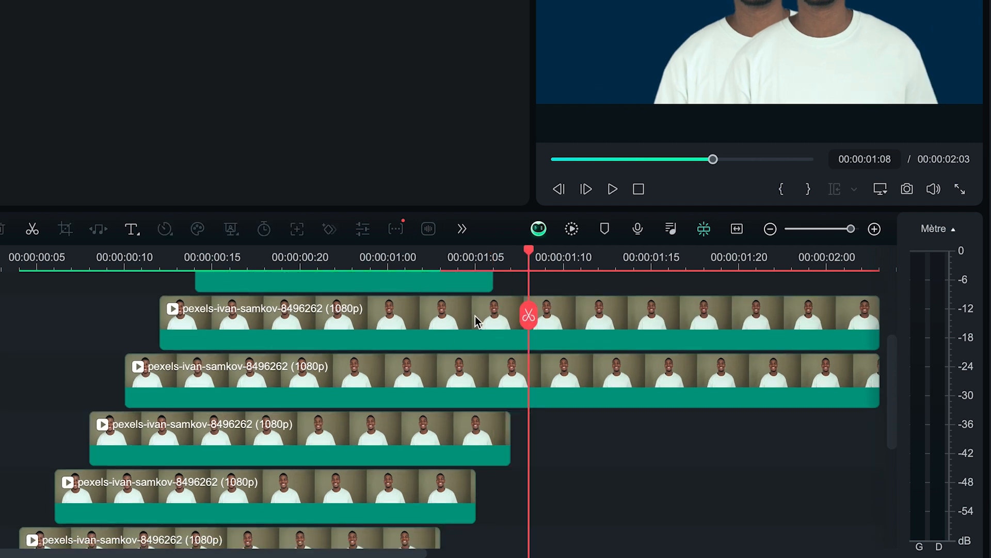
click(482, 321)
click(527, 315)
key(Delete)
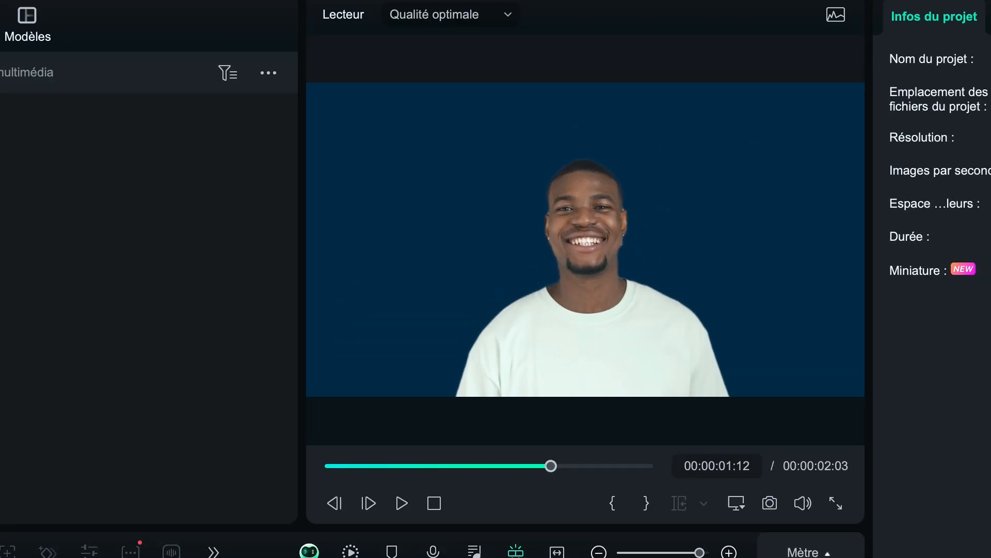
key(Home)
key(space)
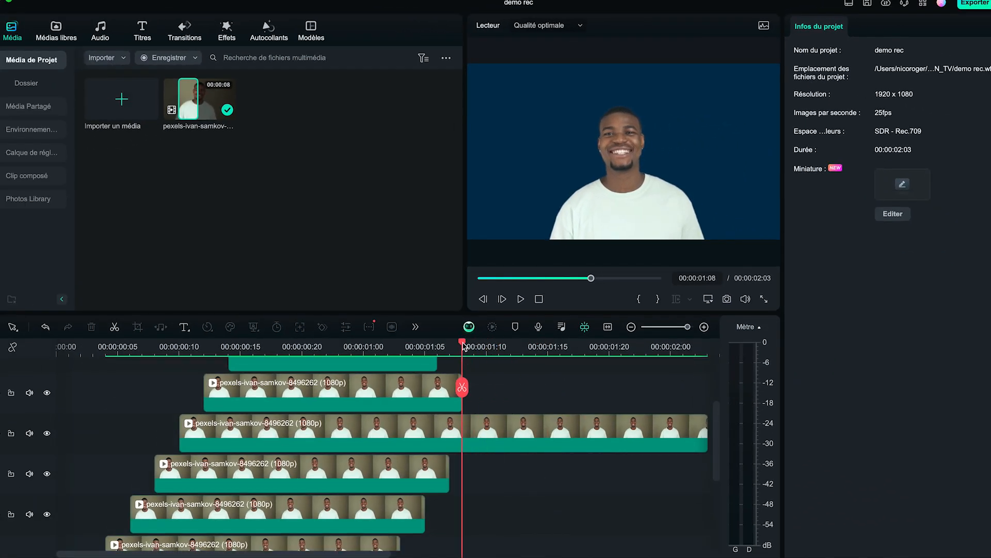
Step: Animate the track 5 portrait's scale with keyframes from 90% at 00:00:01:03 to 114.29% at 00:00:02:02
click(408, 434)
drag(462, 344, 646, 343)
drag(457, 345, 397, 353)
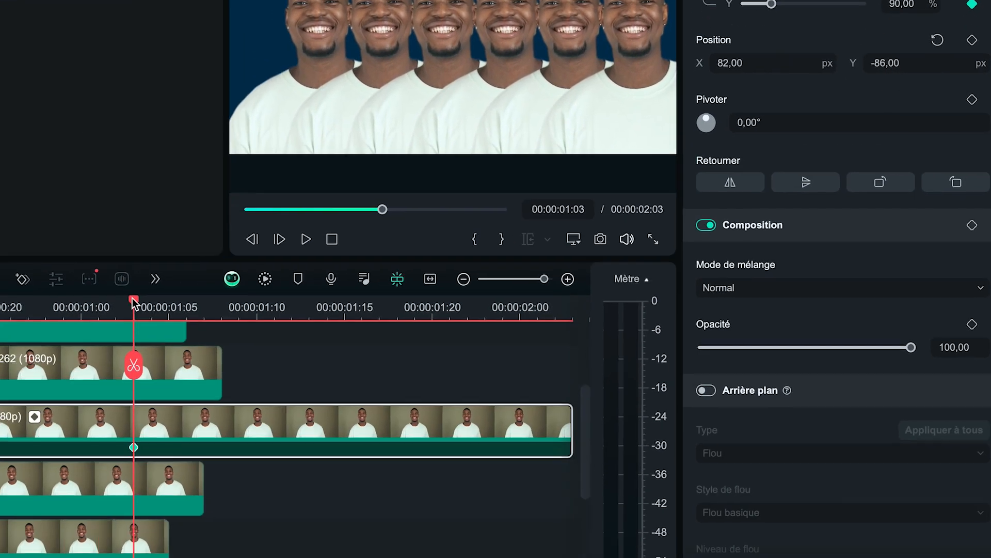
drag(135, 303, 554, 327)
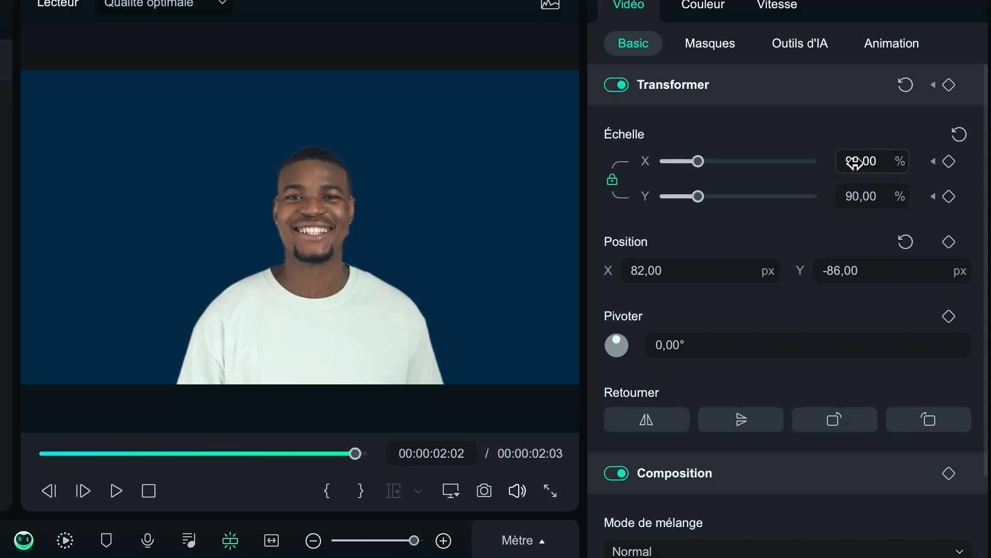
drag(697, 162, 707, 162)
Step: Play back the scale animation and return to the start of the timeline
key(space)
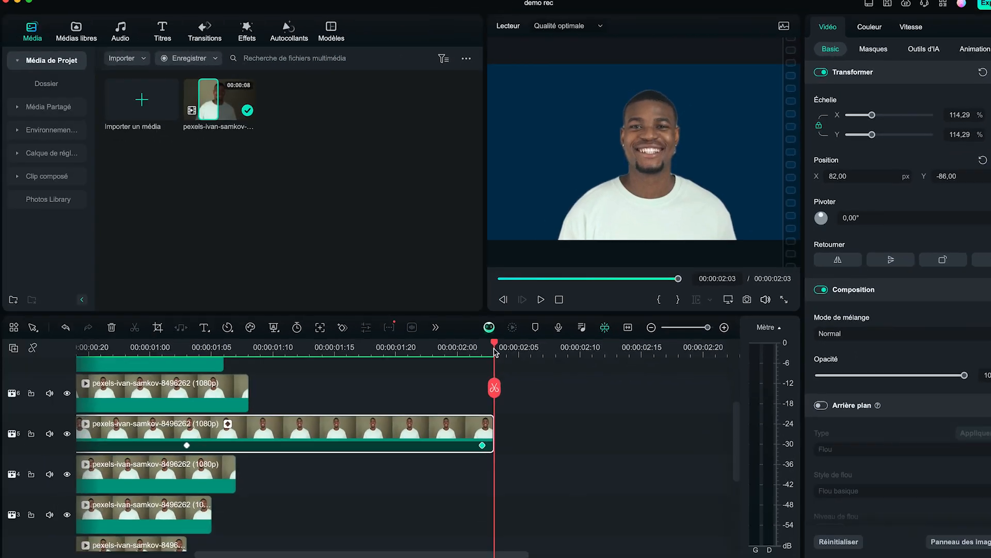
drag(496, 345, 91, 390)
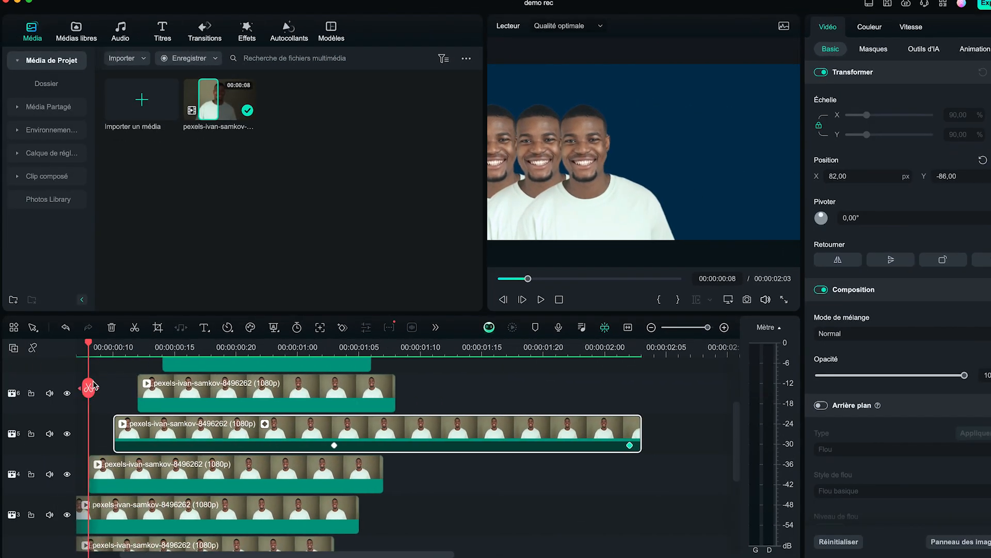
drag(91, 347, 78, 347)
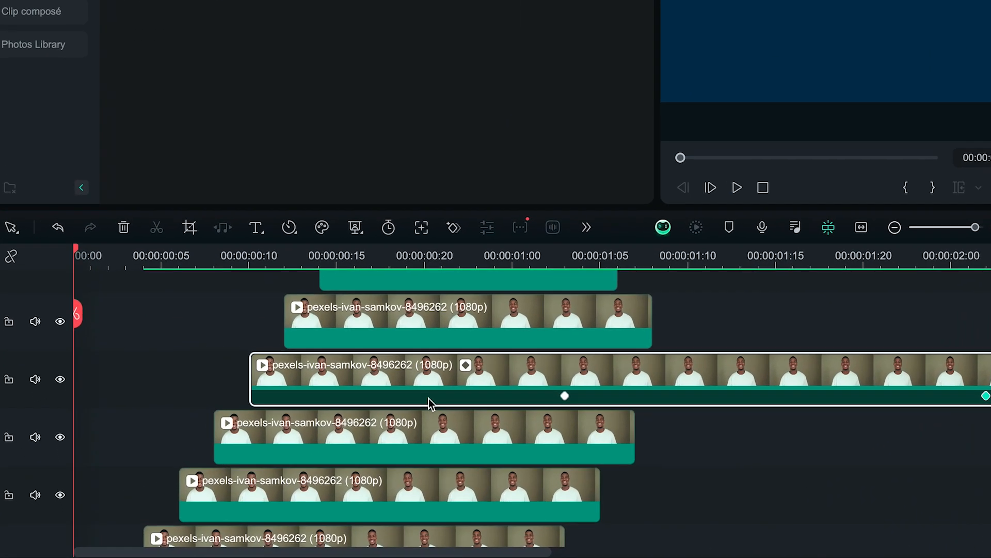
Step: Combine all portrait clips above the solid blue background into a compound clip named Clones
scroll(776, 390, up, 3)
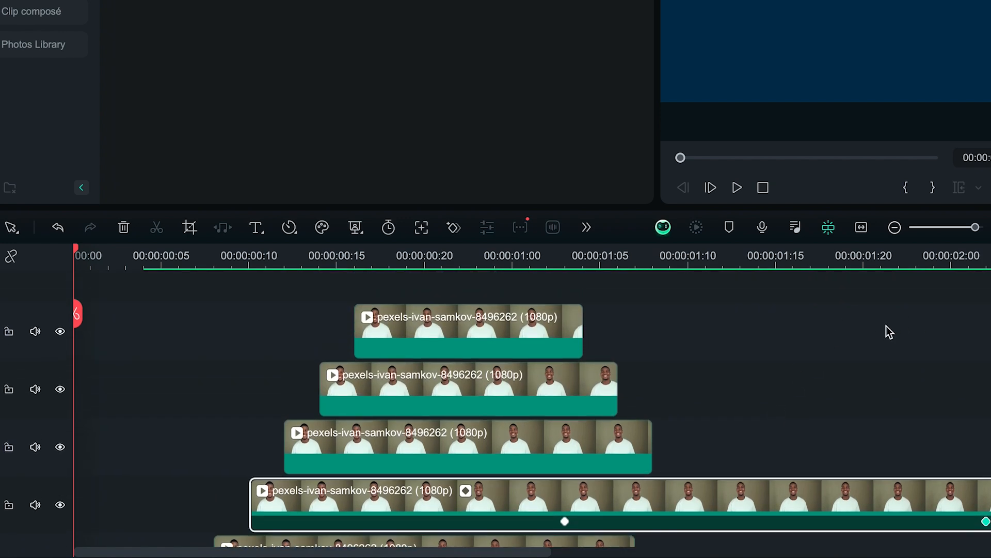
scroll(869, 327, down, 5)
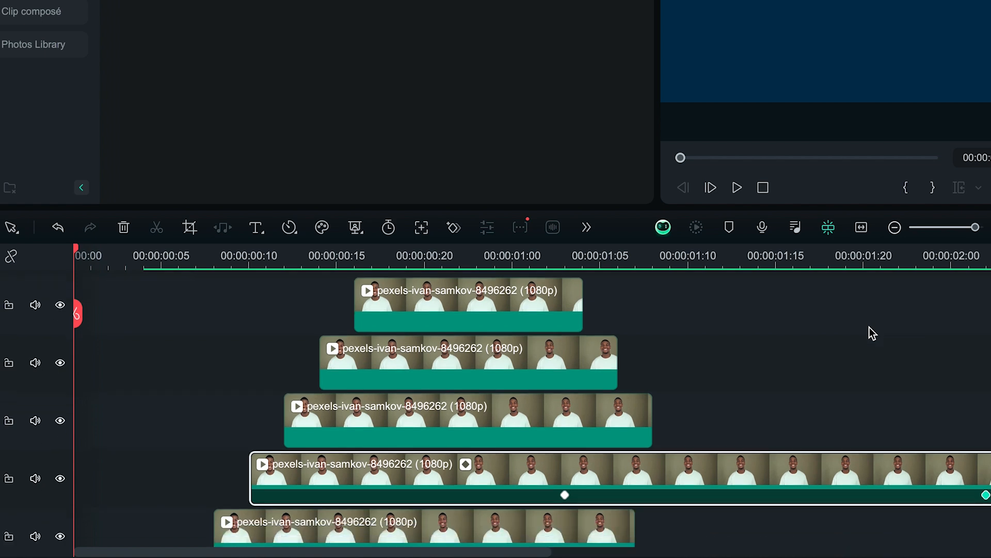
scroll(837, 376, up, 3)
scroll(837, 375, down, 2)
scroll(836, 375, up, 2)
scroll(834, 370, up, 2)
scroll(835, 370, down, 1)
drag(882, 315, 466, 435)
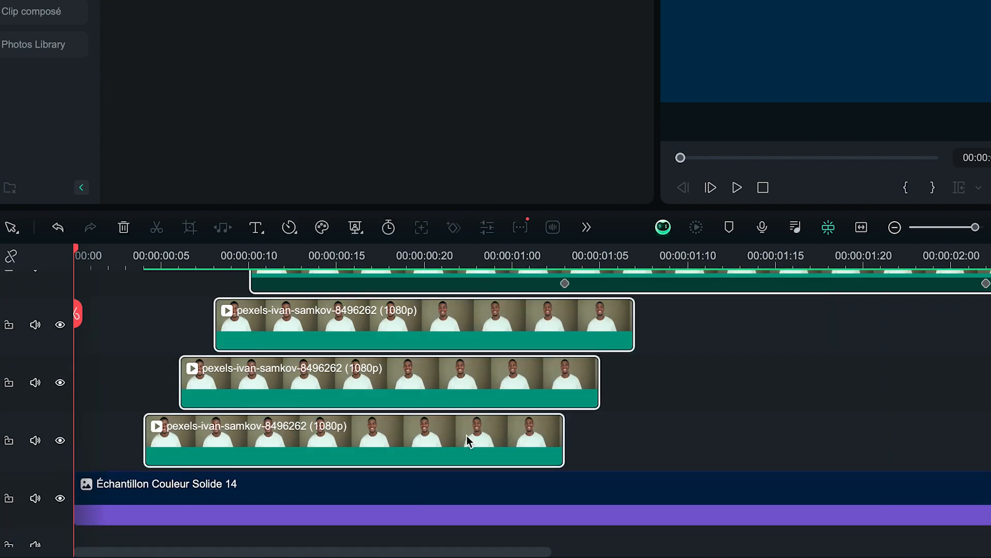
scroll(466, 435, up, 4)
scroll(462, 444, down, 4)
right_click(445, 468)
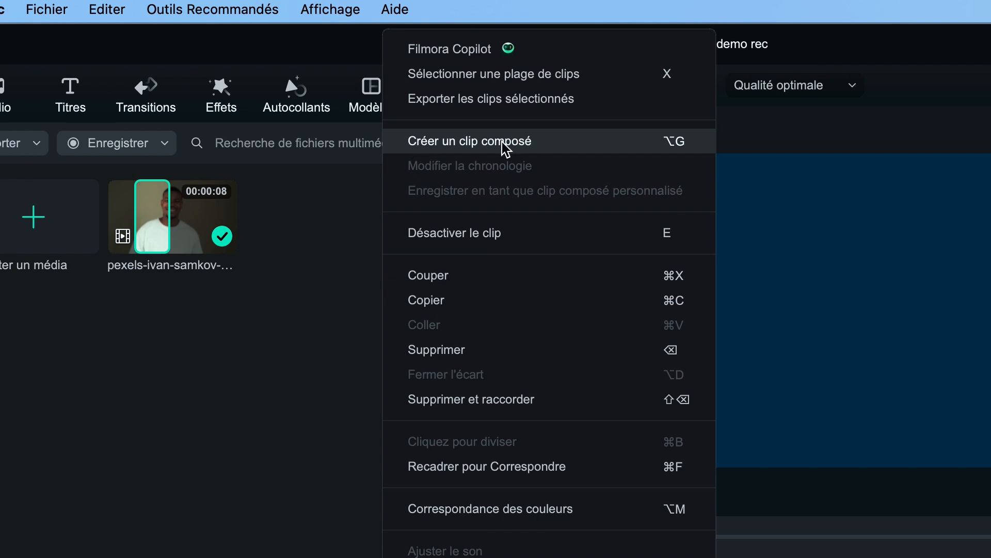
click(503, 145)
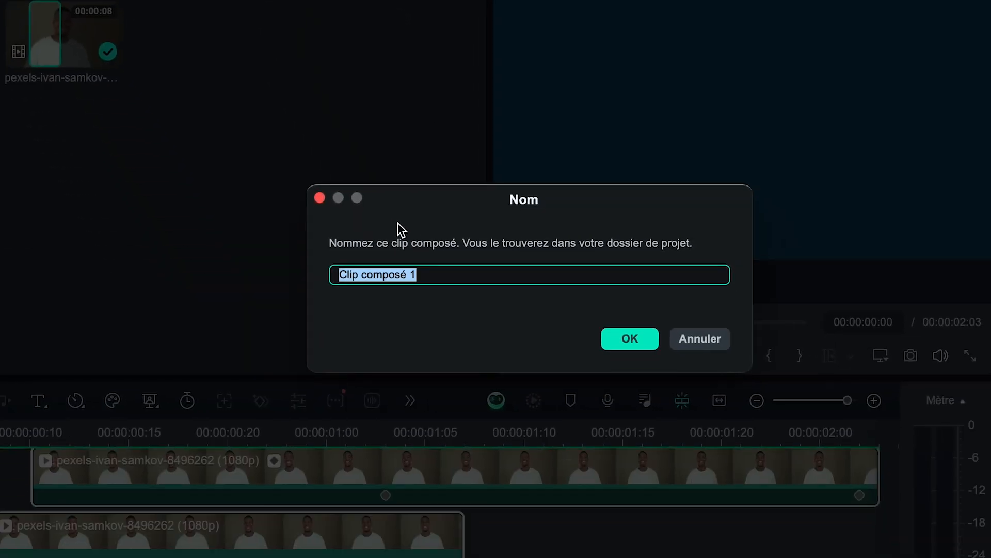
text(Clones)
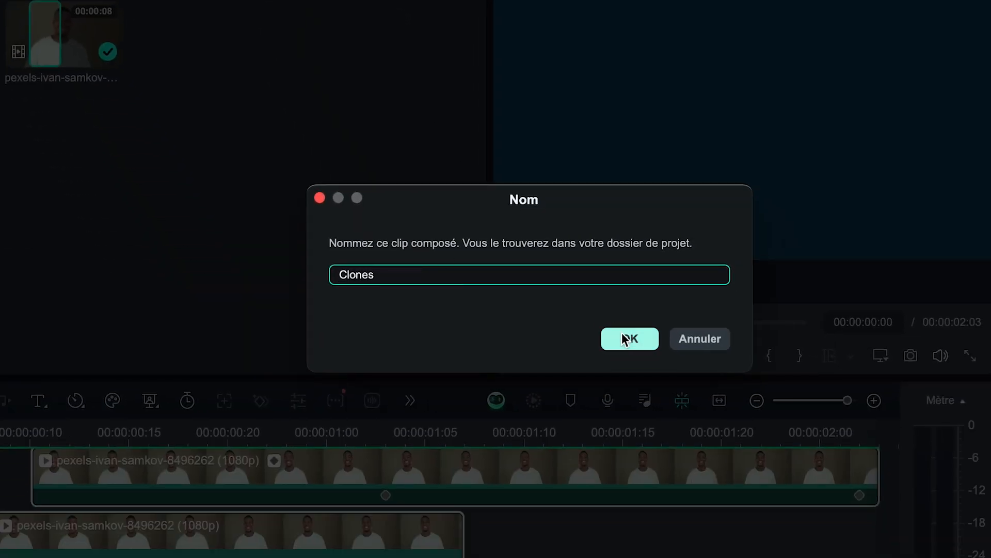
click(627, 339)
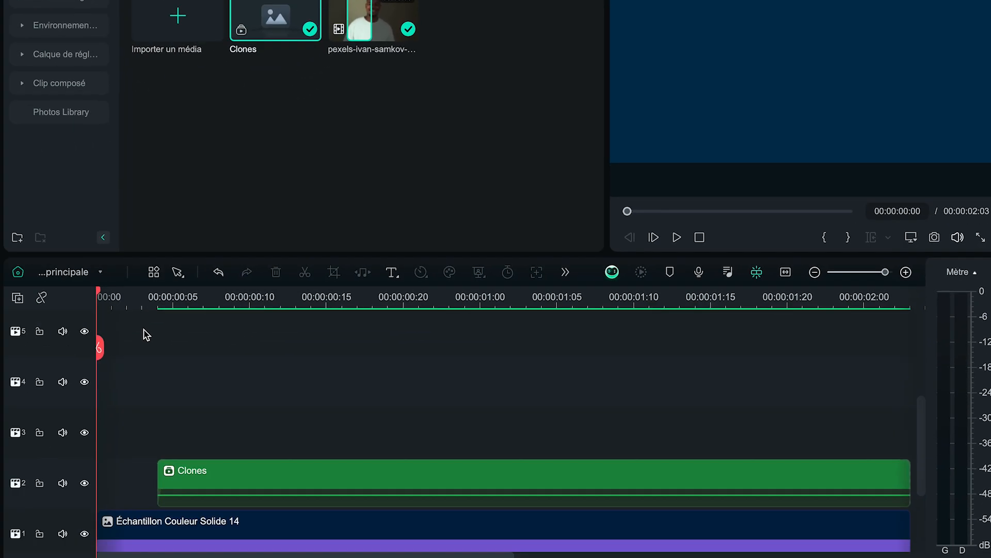
Step: Play back the Clones compound clip over the blue background and return to the start
key(space)
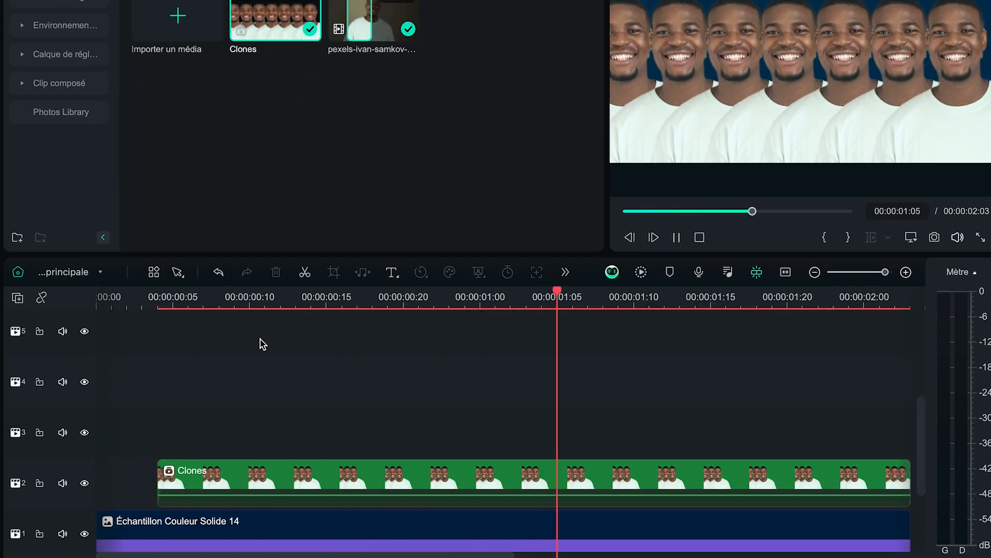
key(space)
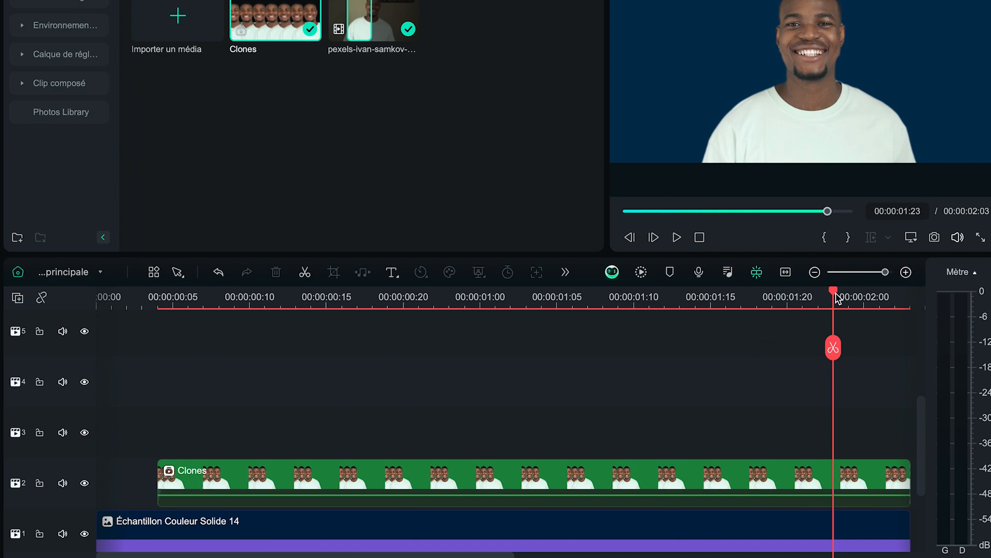
key(Home)
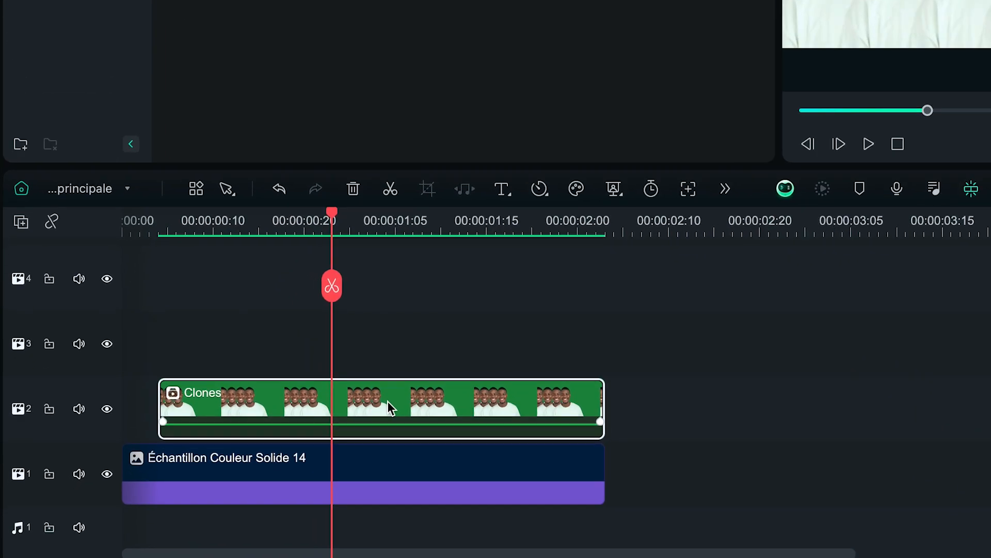
Step: Move the Clones clip up to track 3 and add the Titre 32 title beneath it on track 2
drag(244, 469, 243, 447)
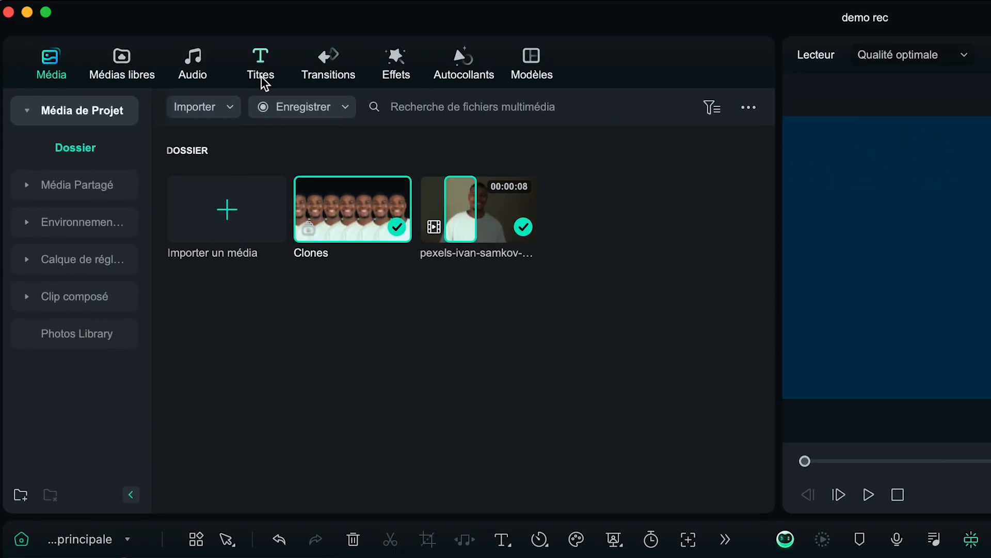
click(262, 77)
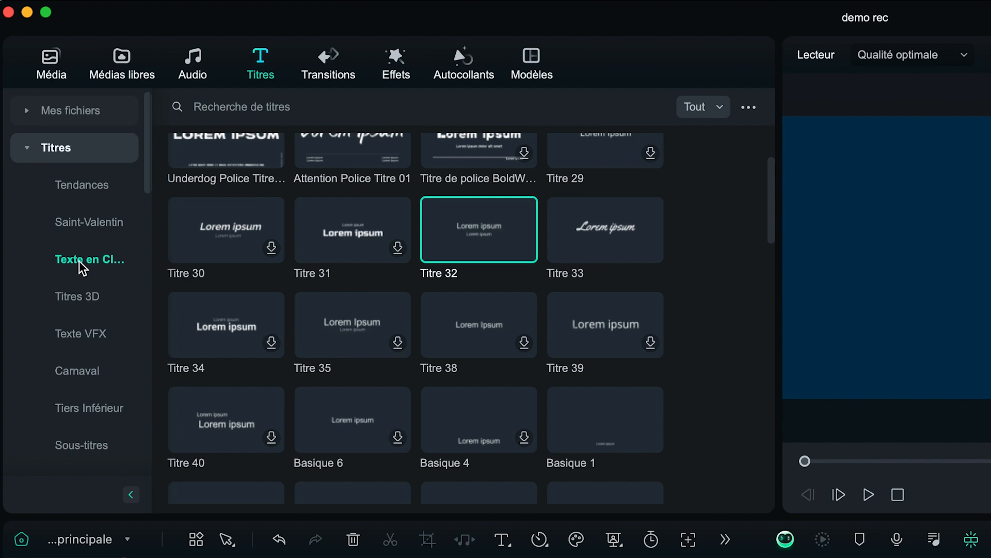
mouse_move(437, 277)
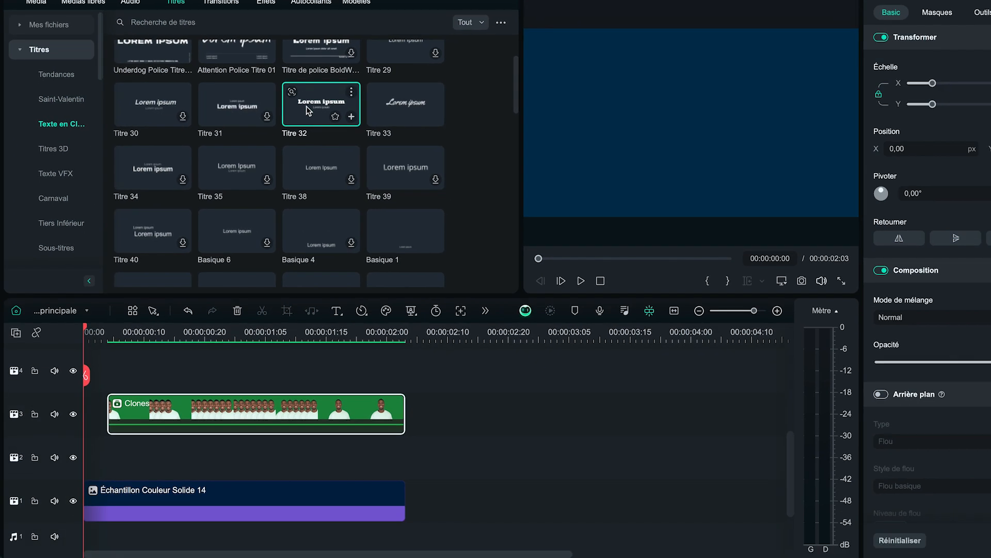
drag(436, 216, 91, 455)
Step: Preview the title behind the clones and cut off its excess beyond the end of the background clip
key(space)
key(space)
click(405, 339)
click(404, 376)
key(Delete)
Step: Remove the title's second text line and replace the main text with the man's first name
click(363, 457)
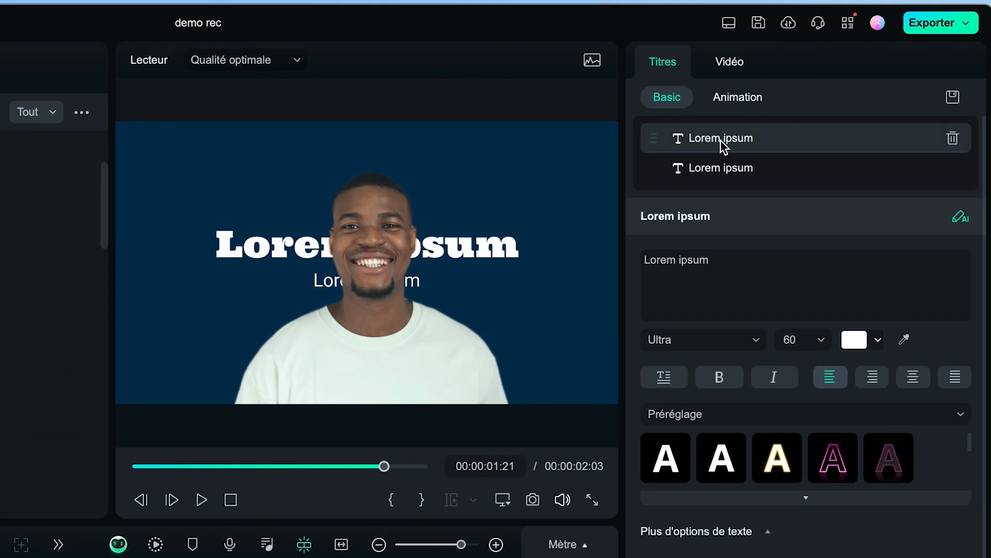
click(953, 168)
triple_click(678, 177)
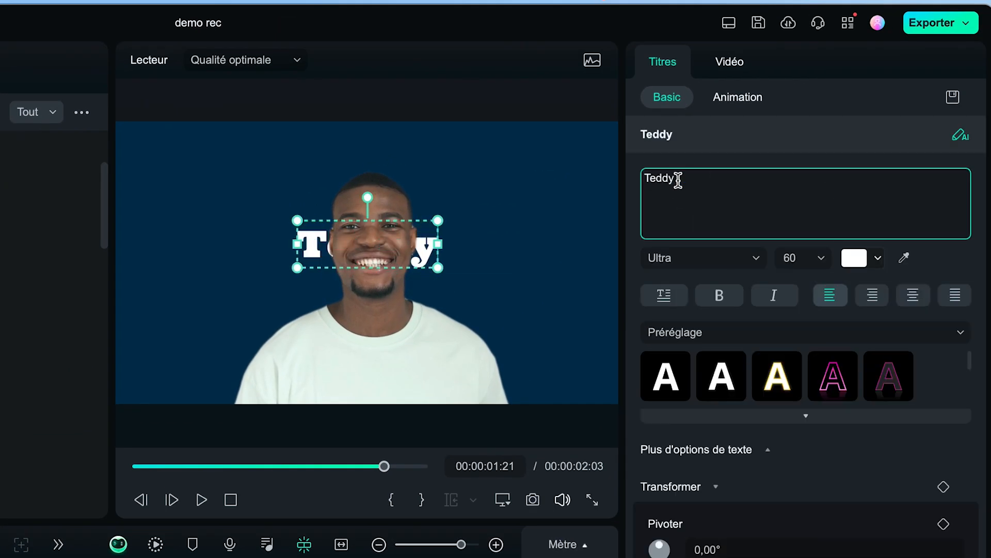
Step: Format the title text in Metropolis-ExtraBold at size 105 with an orange colour
click(689, 261)
text(metro)
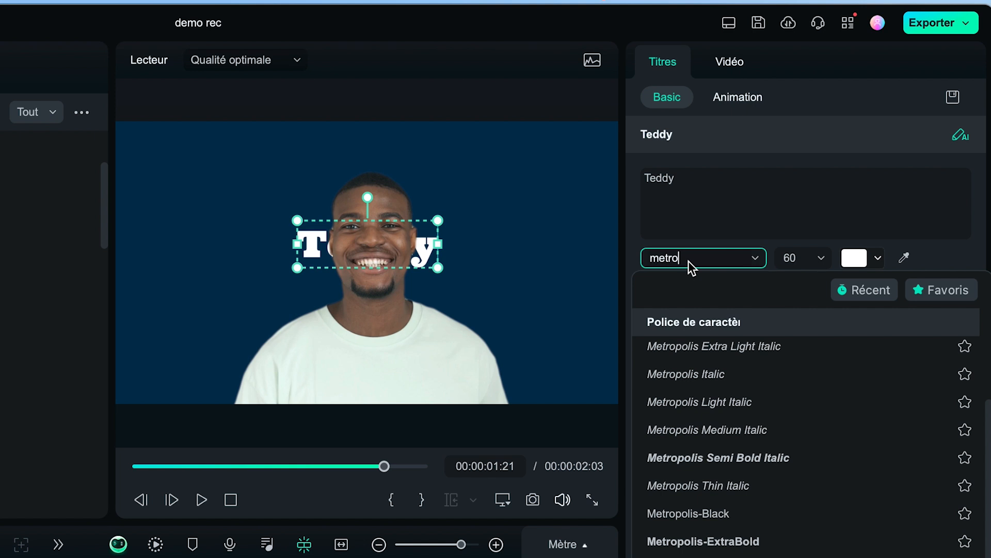
click(704, 542)
click(878, 258)
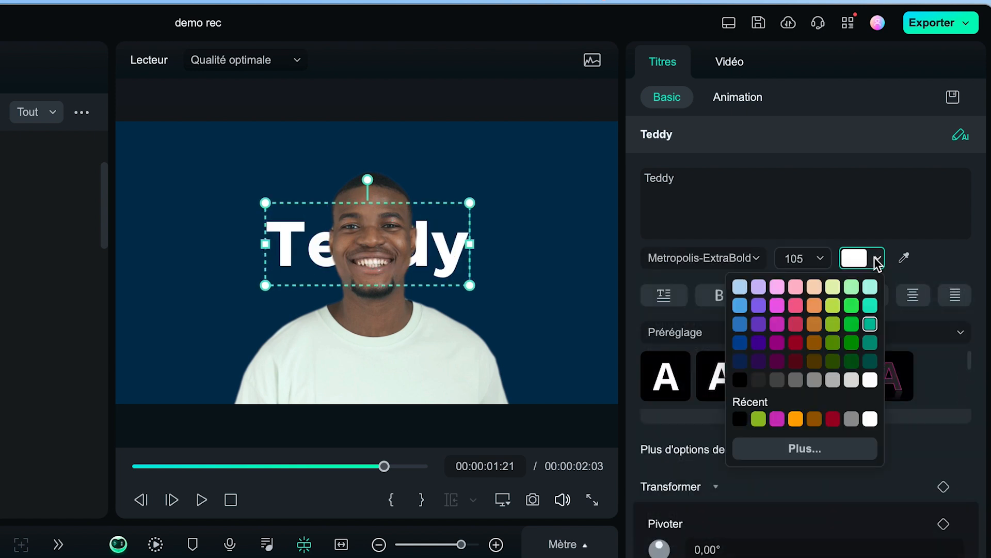
click(796, 419)
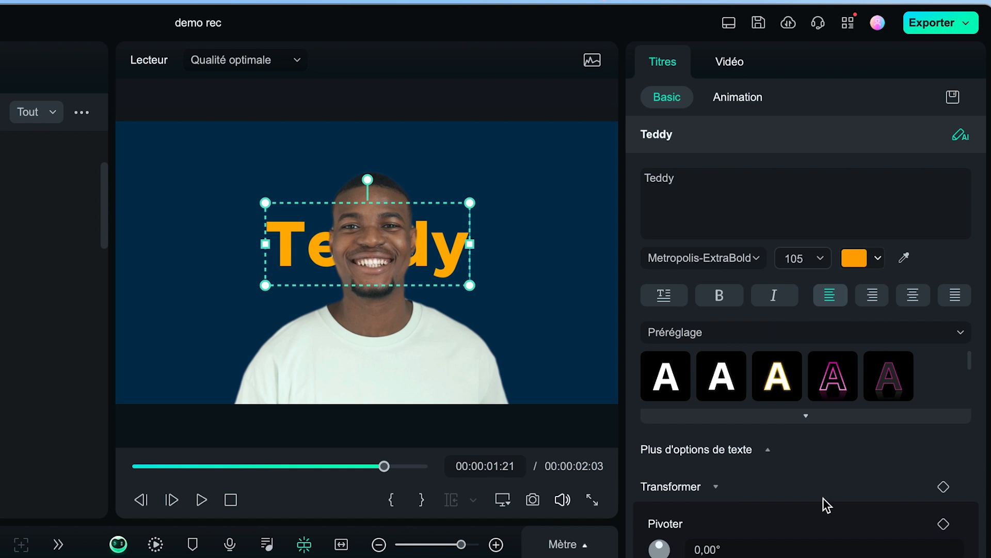
Step: Enlarge the title and move it up to the upper part of the frame
click(730, 62)
drag(729, 203, 761, 204)
drag(852, 299, 990, 269)
drag(859, 301, 888, 311)
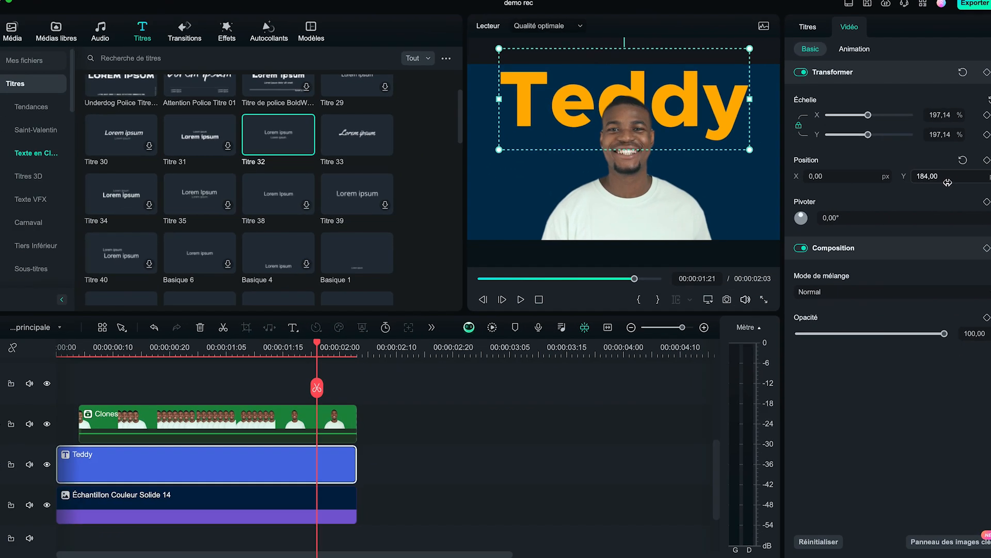
drag(948, 182, 951, 181)
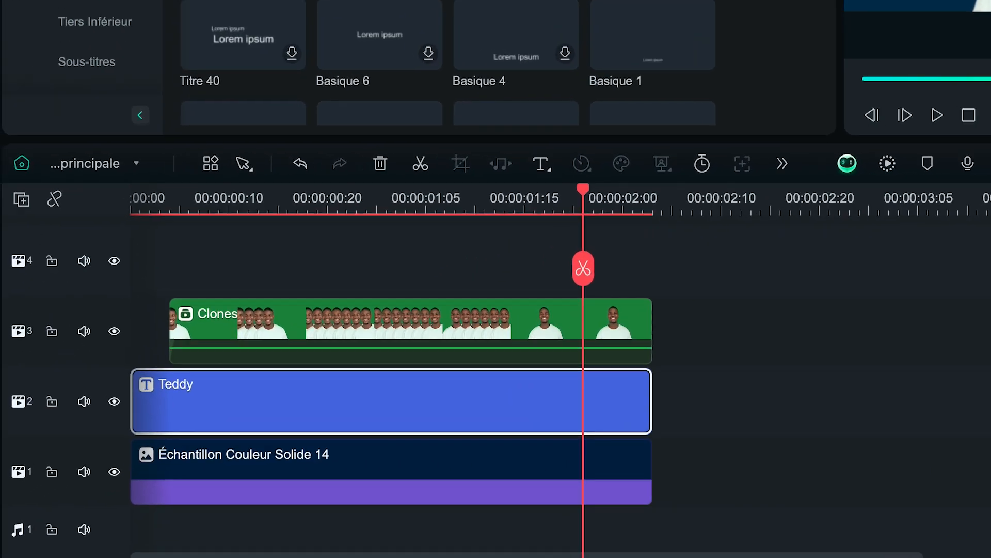
Step: Duplicate the title clip onto track 4 above the Clones clip and show the frame at 00:00:00:24
drag(237, 463, 232, 389)
drag(454, 268, 454, 270)
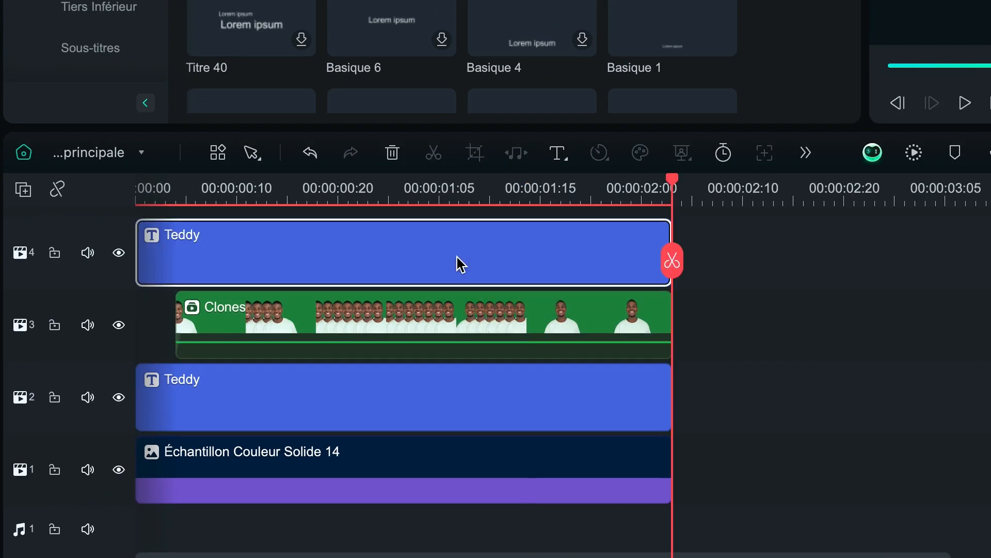
click(378, 190)
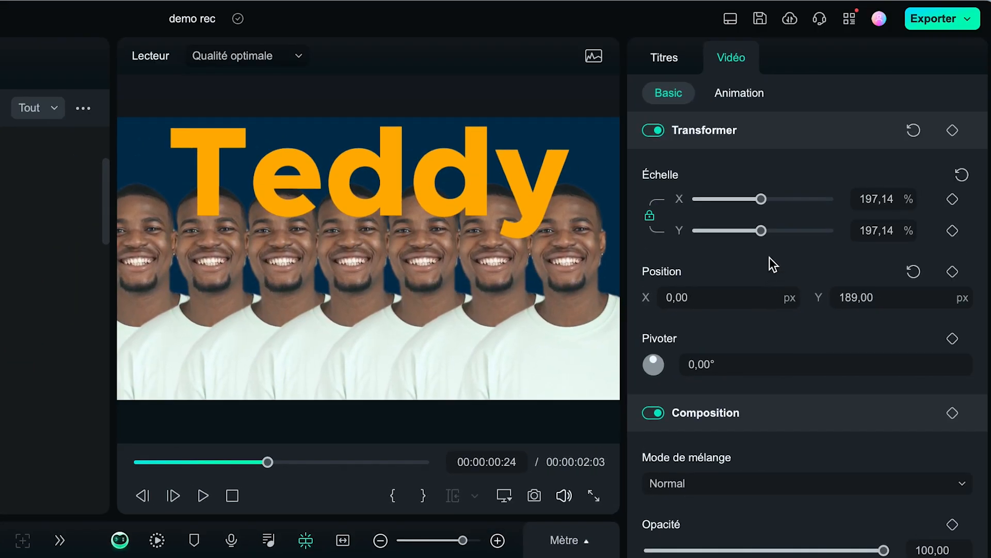
Step: Turn the duplicated title into the man's last name, placed low in the frame at Y -419 with a scale of 62.86 %
drag(878, 297, 531, 300)
click(666, 60)
double_click(672, 177)
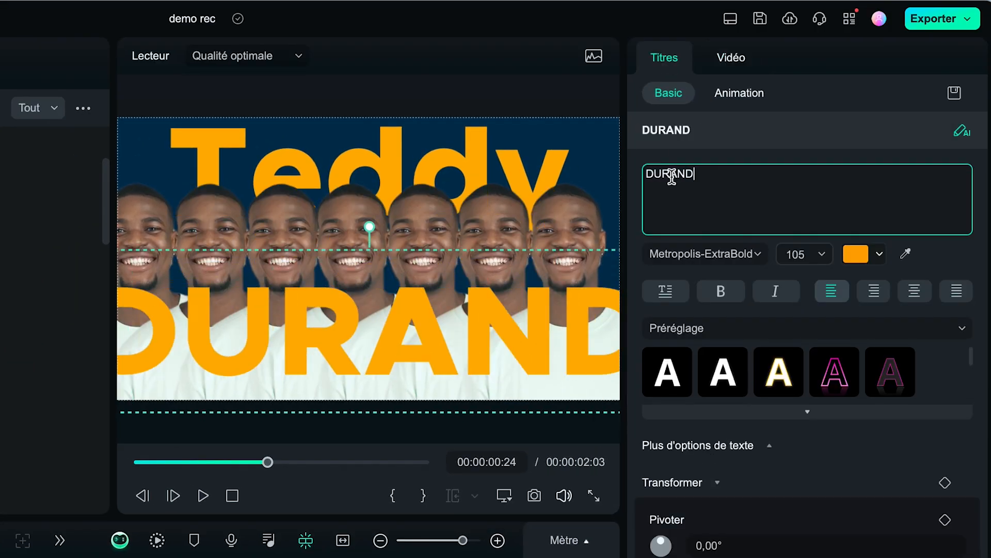
click(733, 59)
drag(761, 199, 718, 205)
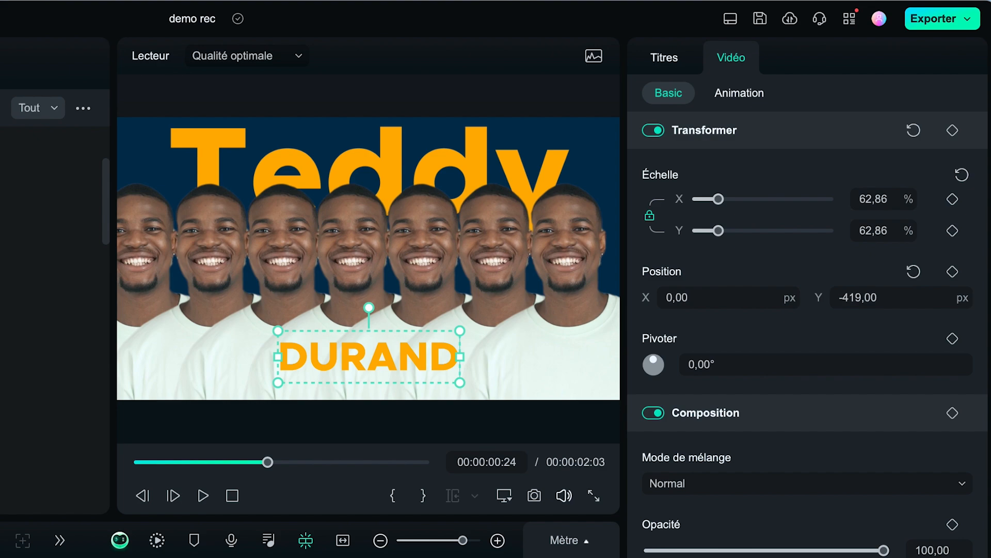
Step: Keyframe both titles' scale and position from 00:00:01:03 to 00:00:01:12, shrinking the upper one to 82.86 % at Y 296 and enlarging the lower one
drag(193, 352, 216, 347)
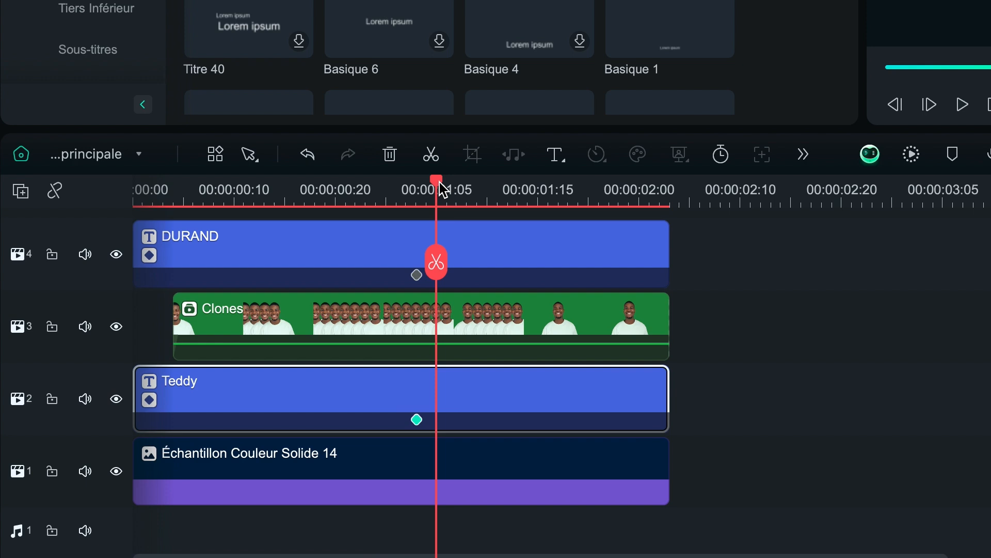
drag(438, 188, 498, 191)
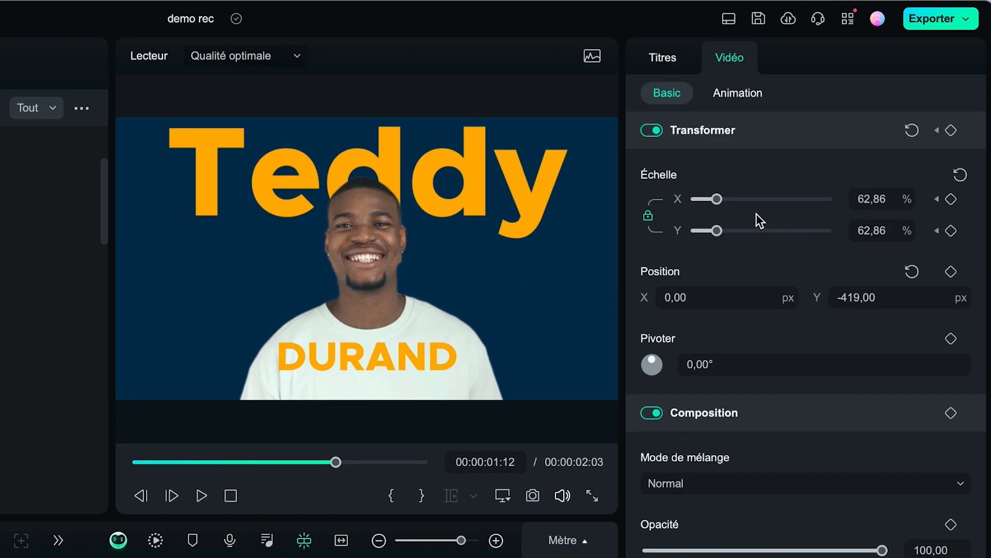
drag(717, 199, 724, 230)
drag(812, 294, 948, 276)
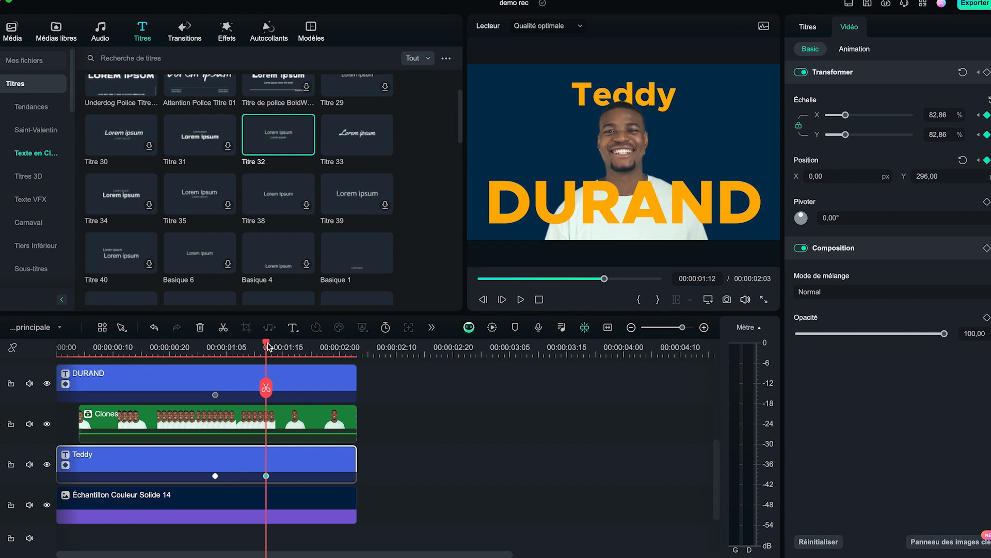
Step: Search the effects for "film sale" and add the Film sale effect at 00:00:00:00 on the track above the titles
drag(268, 347, 34, 366)
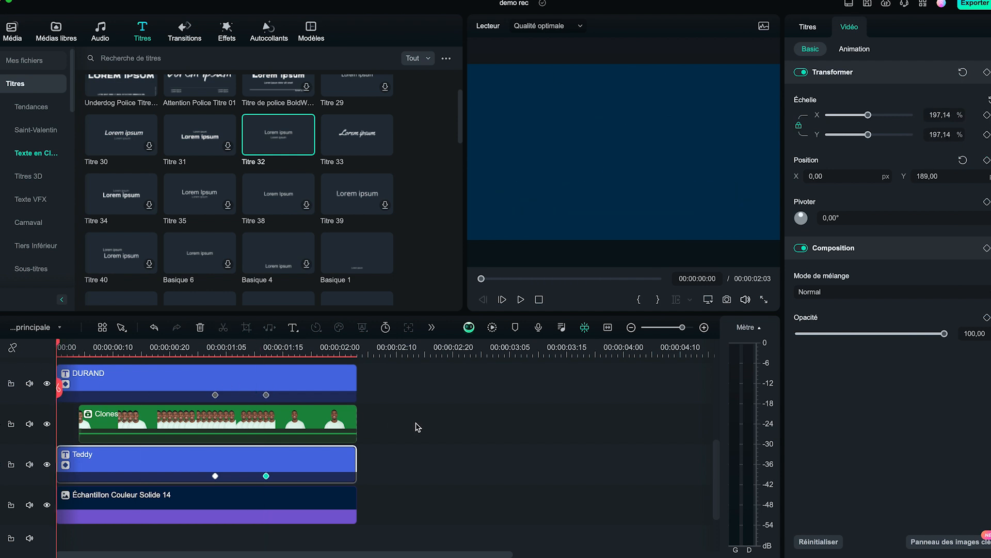
scroll(421, 428, up, 3)
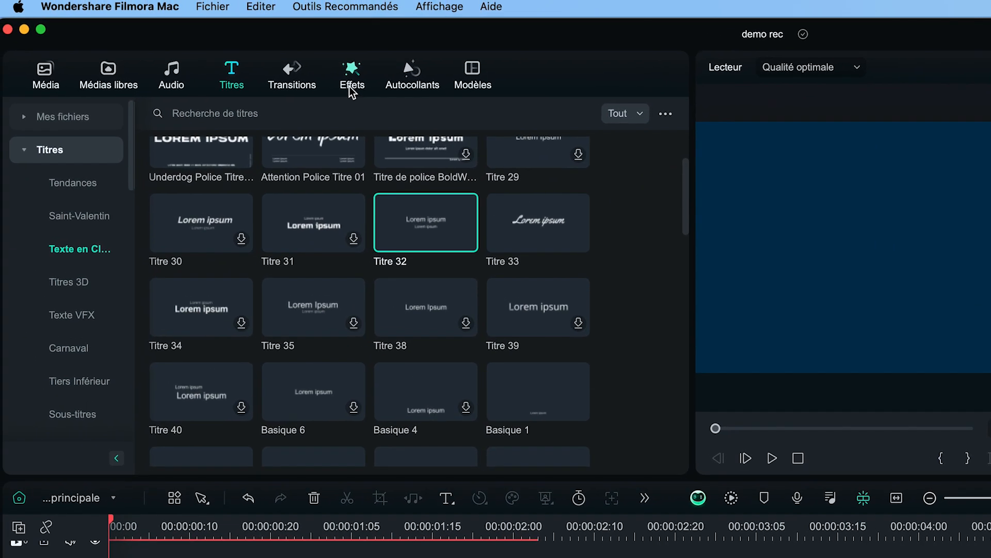
click(227, 31)
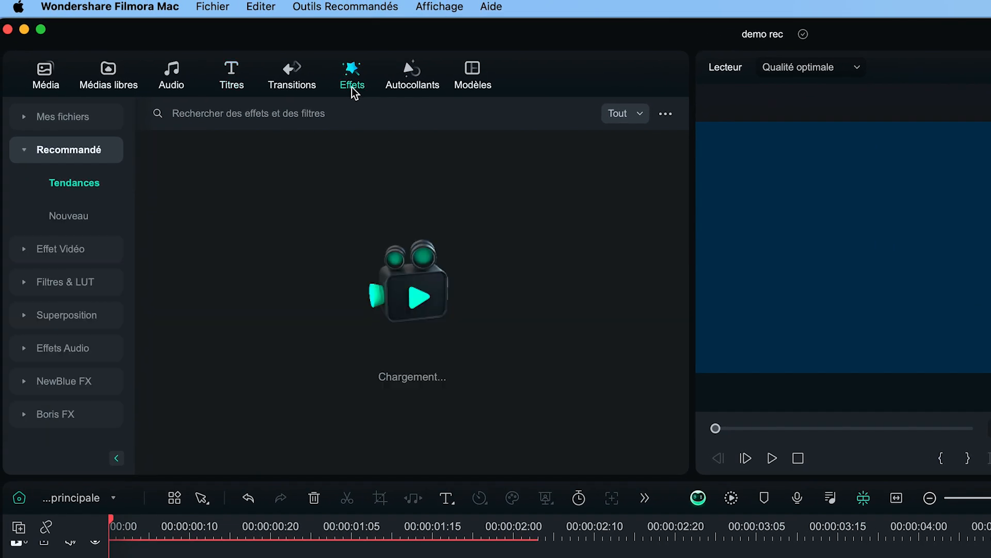
click(272, 111)
text(film sale)
key(Return)
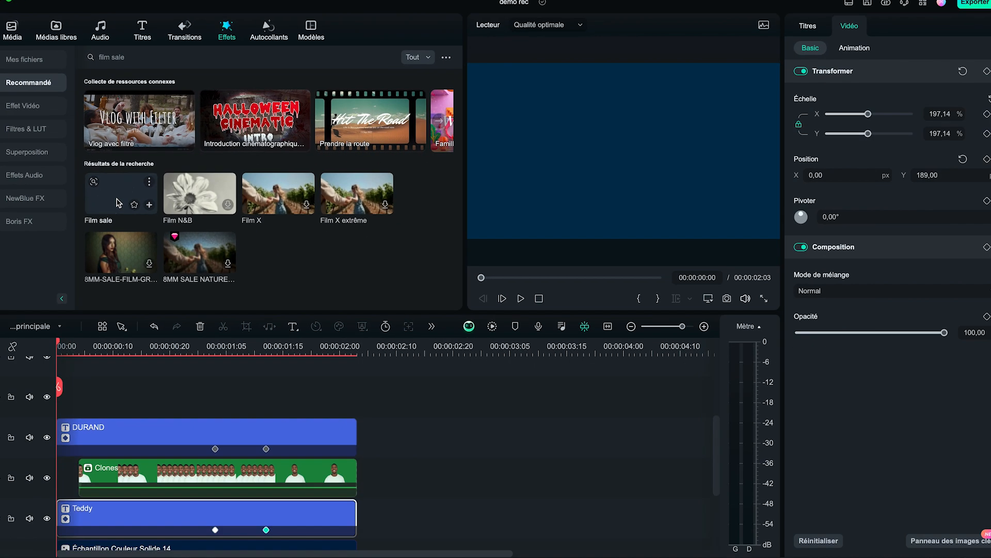
drag(196, 325, 64, 403)
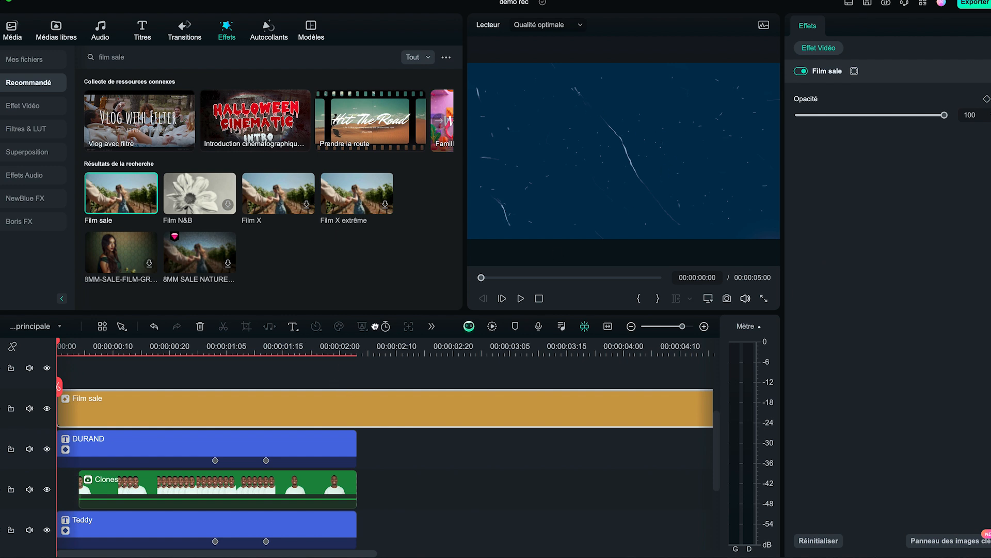
Step: Split the Film sale effect at 00:00:02:03 and delete the part beyond the end of the other clips
click(357, 347)
click(358, 387)
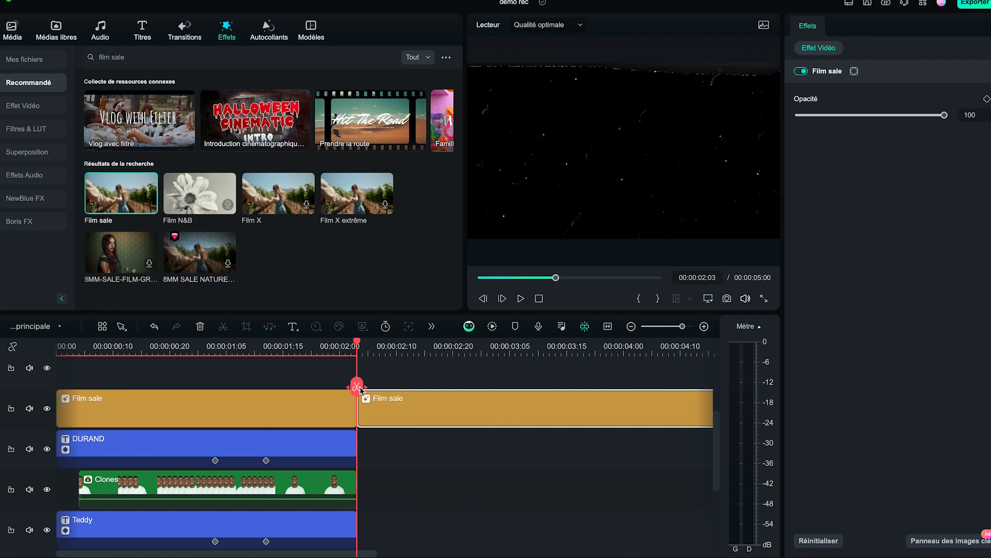
key(Delete)
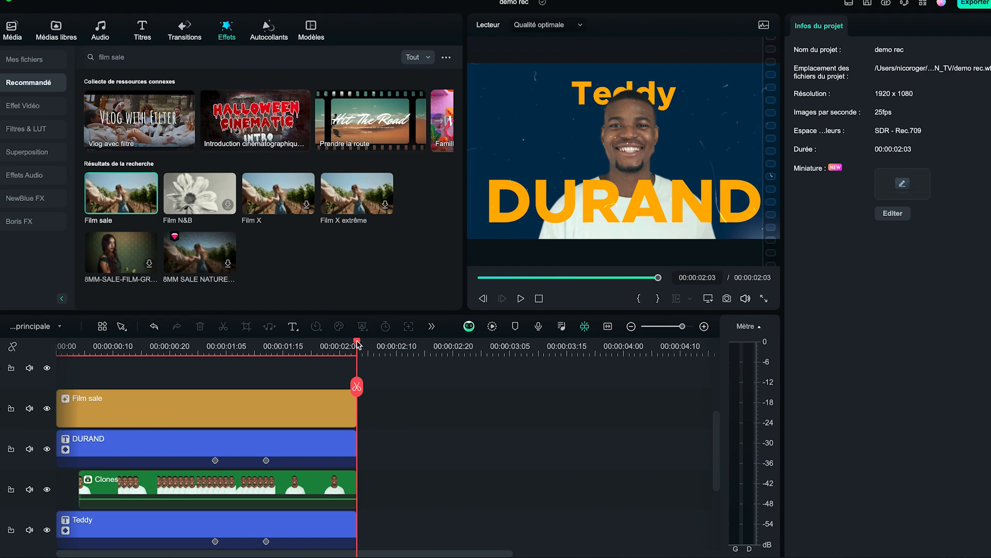
Step: Return the playhead to 00:00:00:00 and render the timeline preview for smooth playback
key(Home)
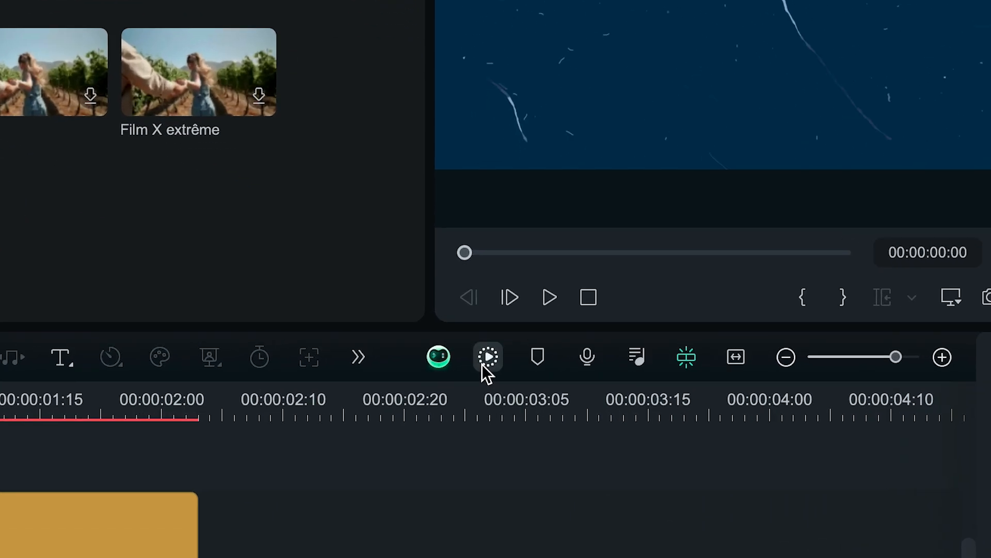
click(491, 326)
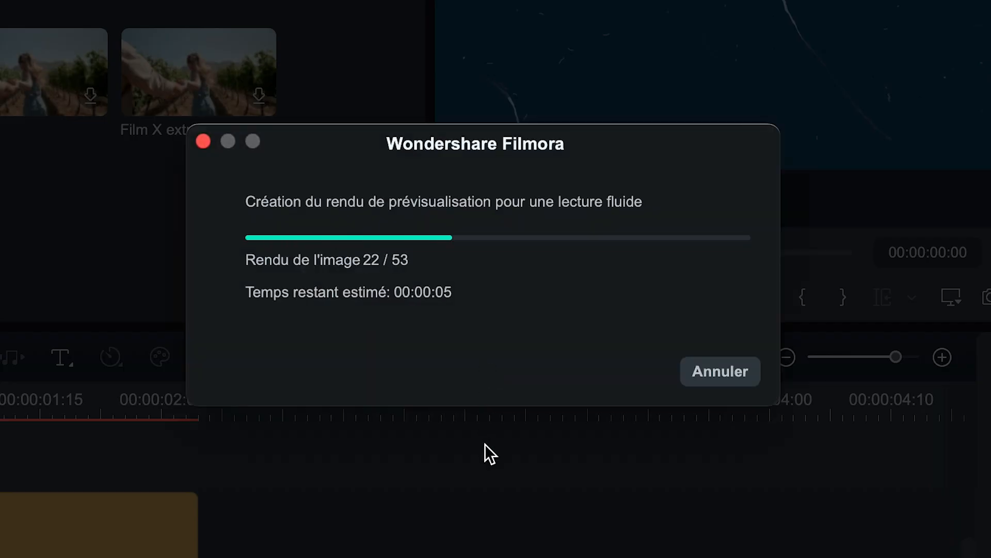